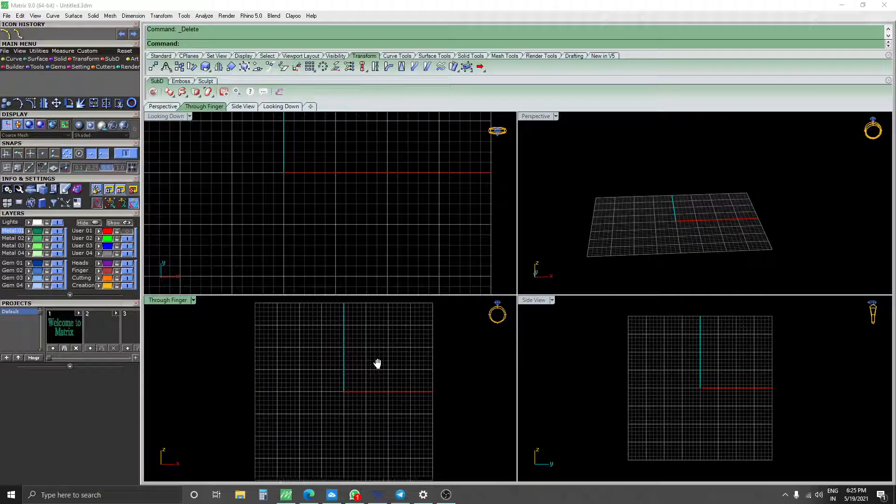
scroll(343, 369, "down", 6)
scroll(343, 369, "up", 8)
scroll(343, 369, "up", 2)
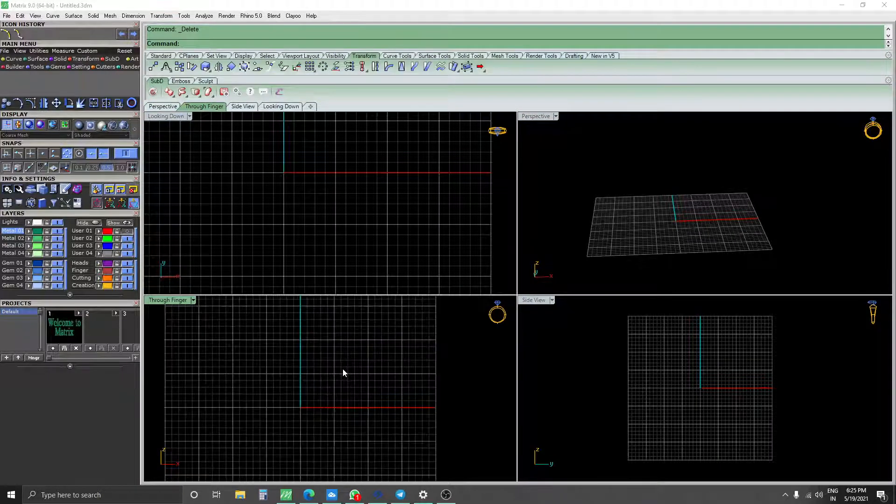
scroll(349, 360, "down", 2)
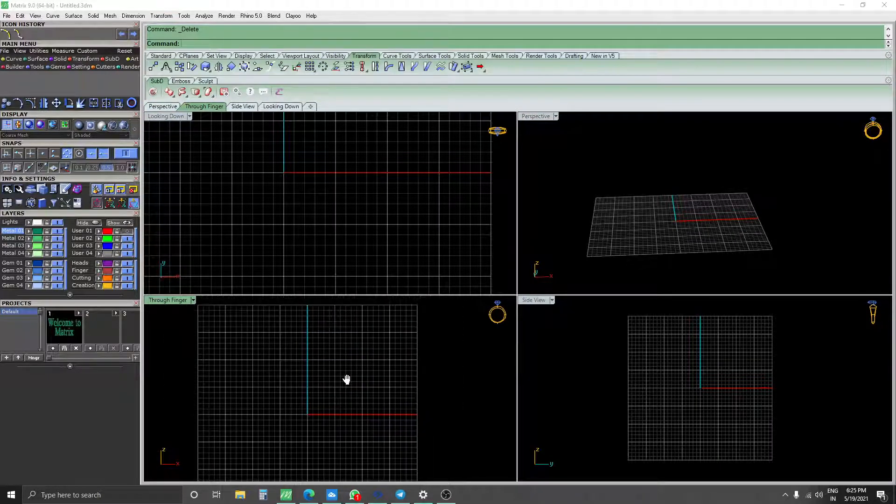
scroll(350, 383, "up", 2)
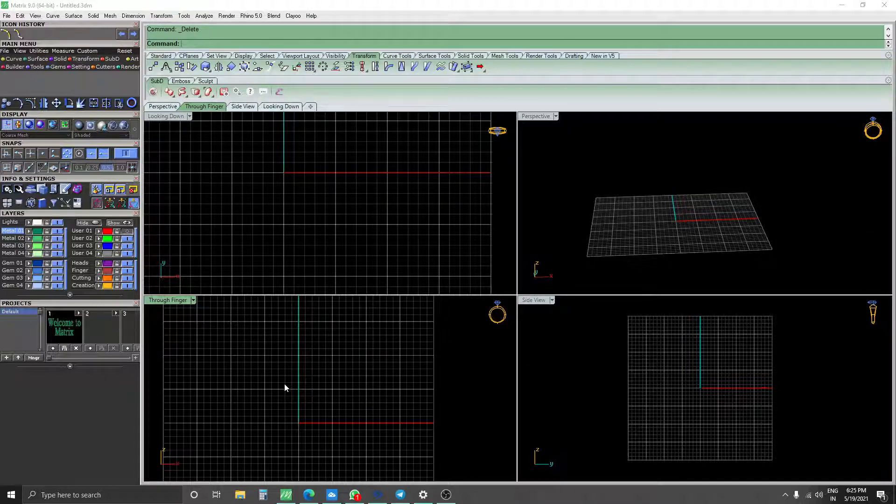
Create a ring rail with a 17 mm diameter
type("RingRail")
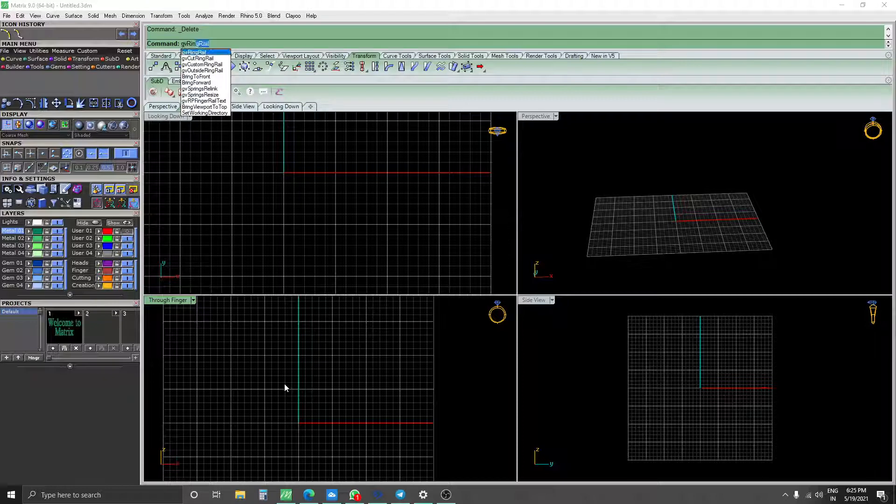
key("Return")
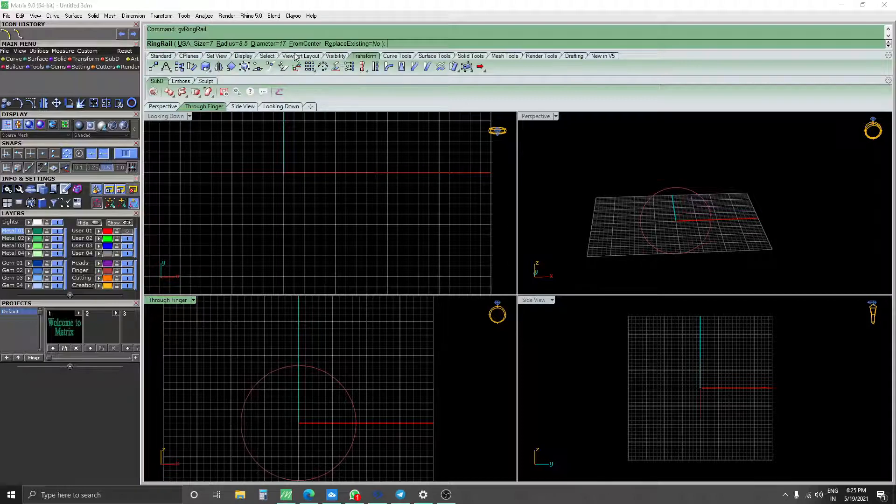
left_click(274, 44)
type("17")
key("Return")
key("Return")
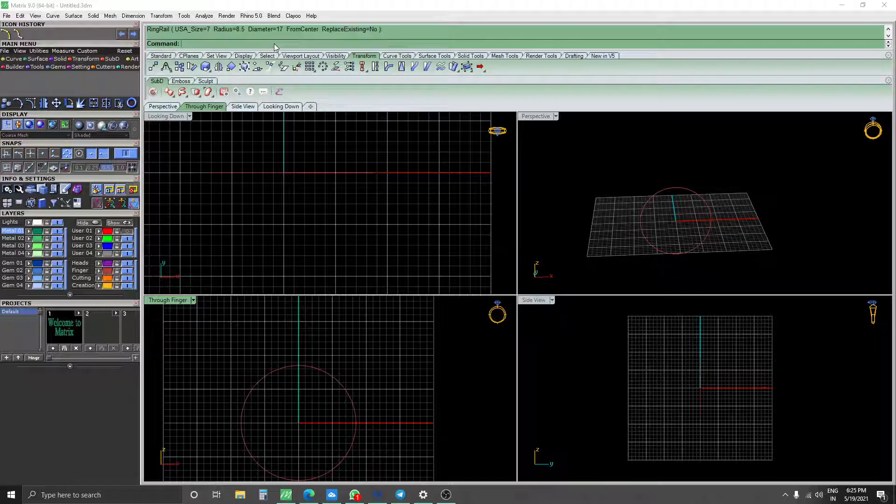
Maximize the Through Finger viewport and frame the whole ring rail, leaving the rail deselected
left_click(678, 200)
left_click(679, 188)
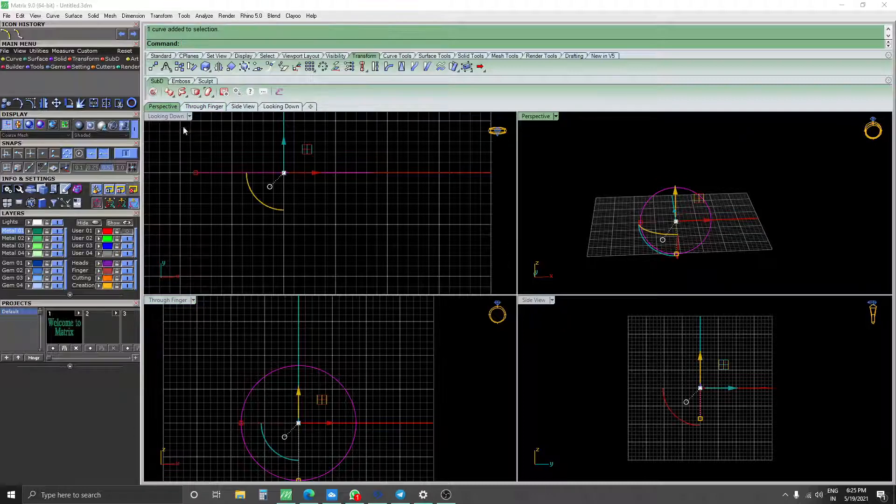
double_click(174, 300)
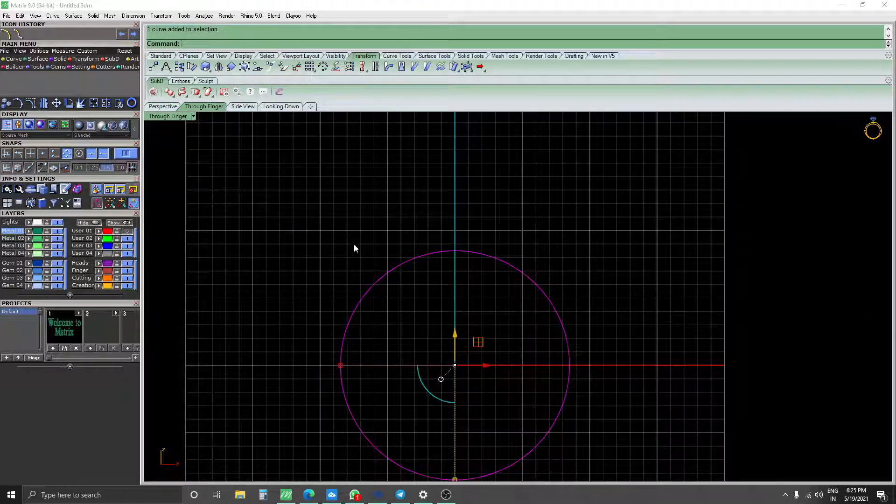
right_click_drag(353, 245, 287, 145)
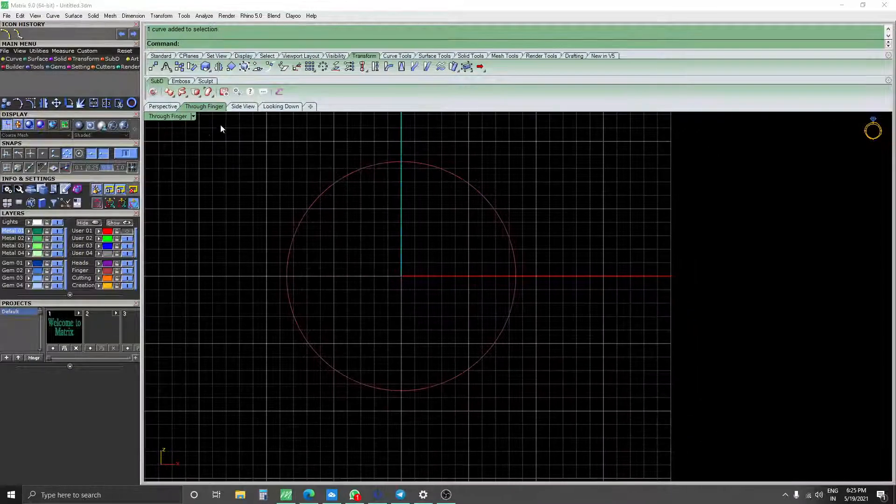
Draw a 1.5 mm horizontal line outward from the ring rail's right quadrant point
type("line")
key("Return")
scroll(454, 246, "up", 1)
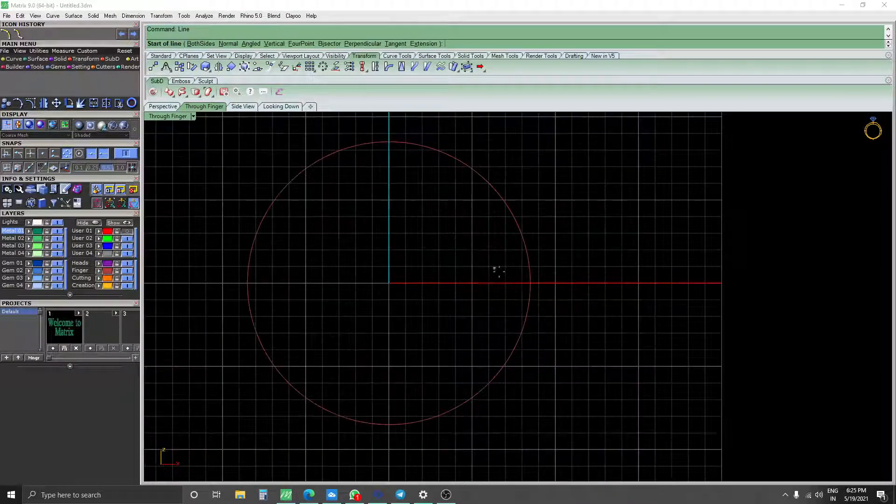
left_click(531, 282)
type("1")
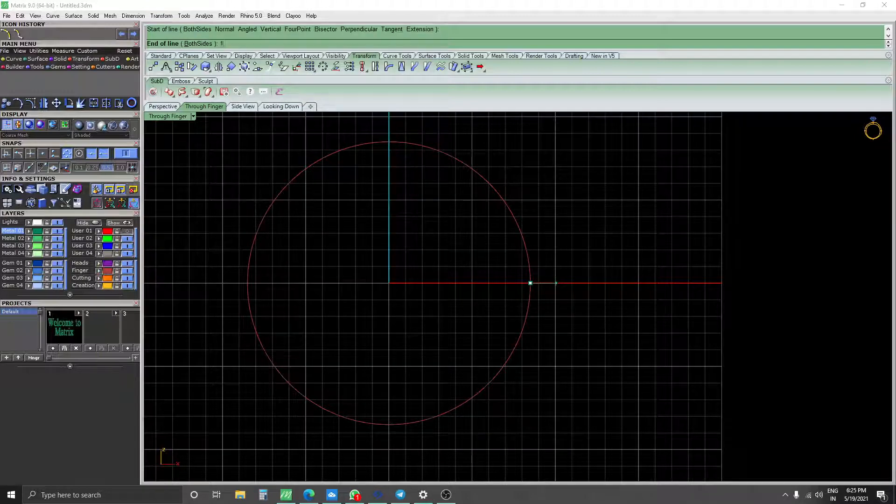
type(".5")
key("Return")
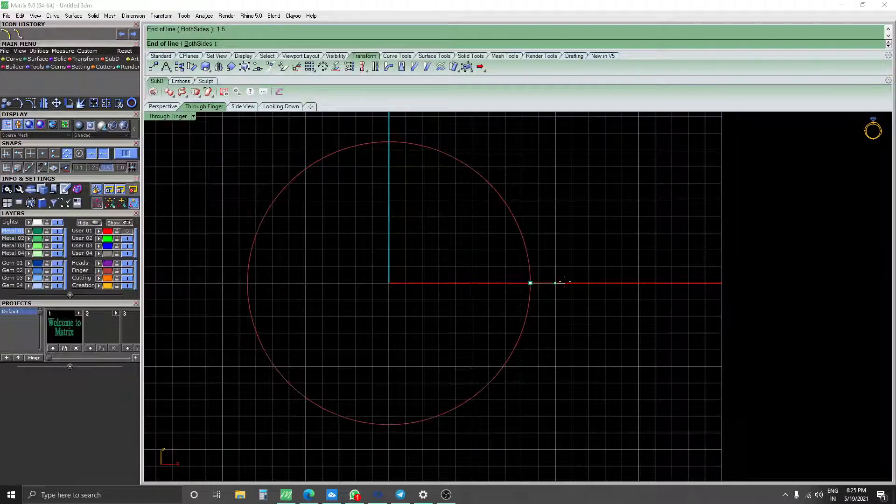
left_click(565, 281)
scroll(565, 281, "down", 2)
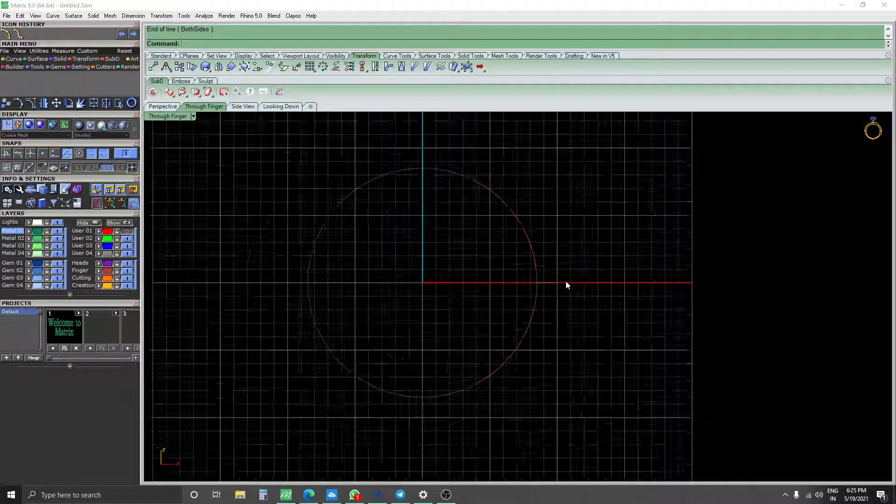
left_click(555, 281)
key("Escape")
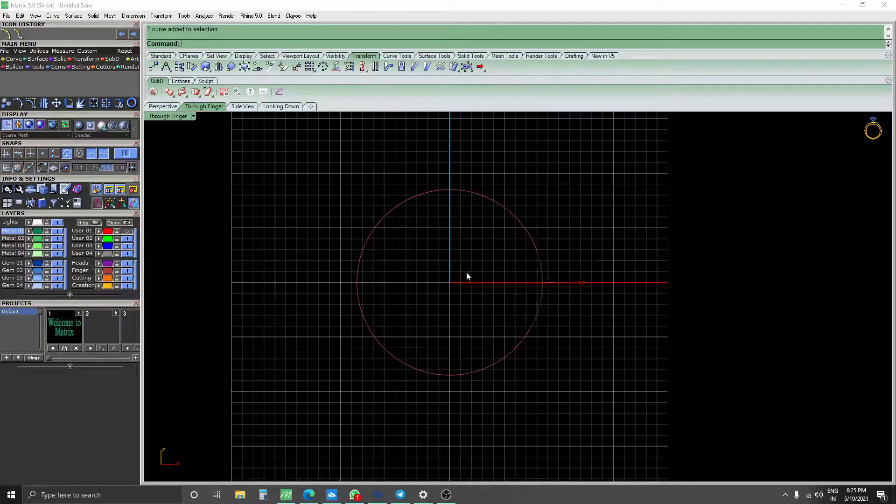
Draw 1.5 mm lines outward from the ring rail's left and bottom quadrant points
key("Return")
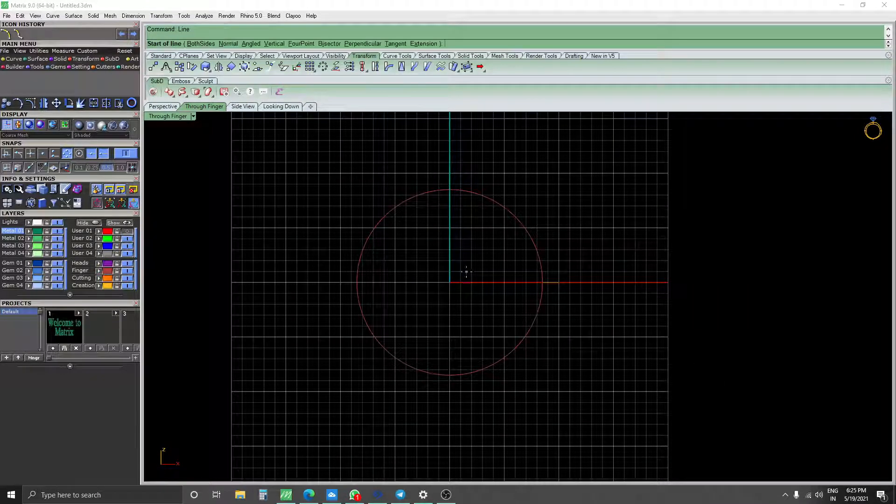
left_click(356, 282)
key("Escape")
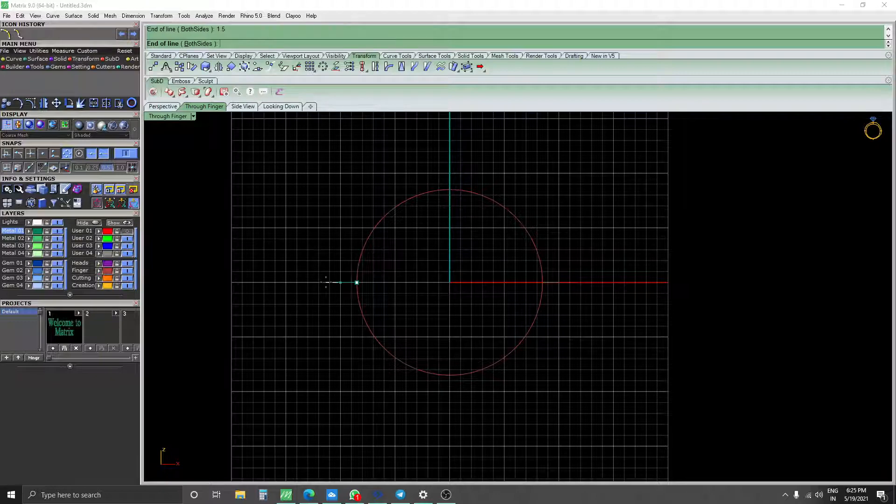
key("Return")
left_click(450, 375)
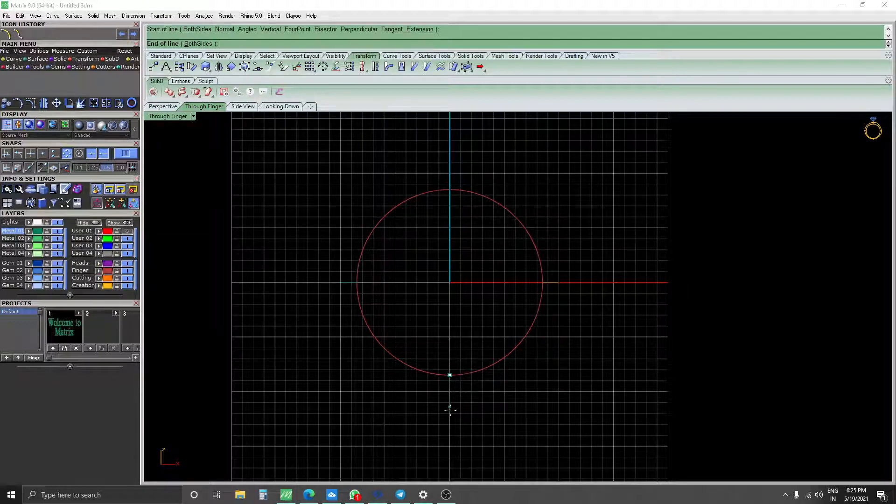
key("Return")
key("Escape")
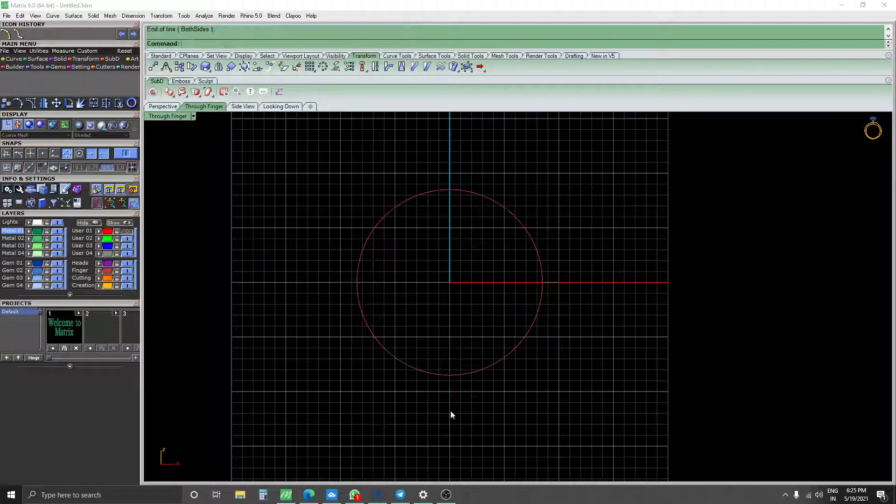
Draw a 3 mm vertical line upward from the ring rail's top quadrant point
key("Return")
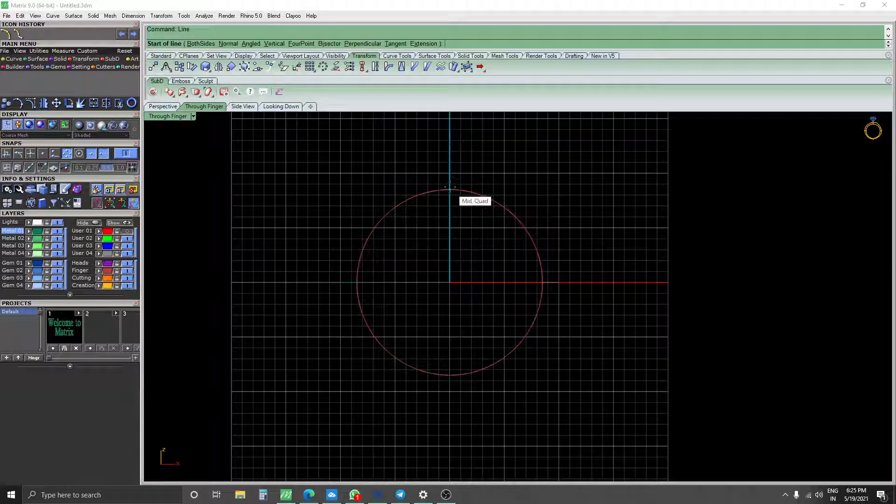
left_click(450, 188)
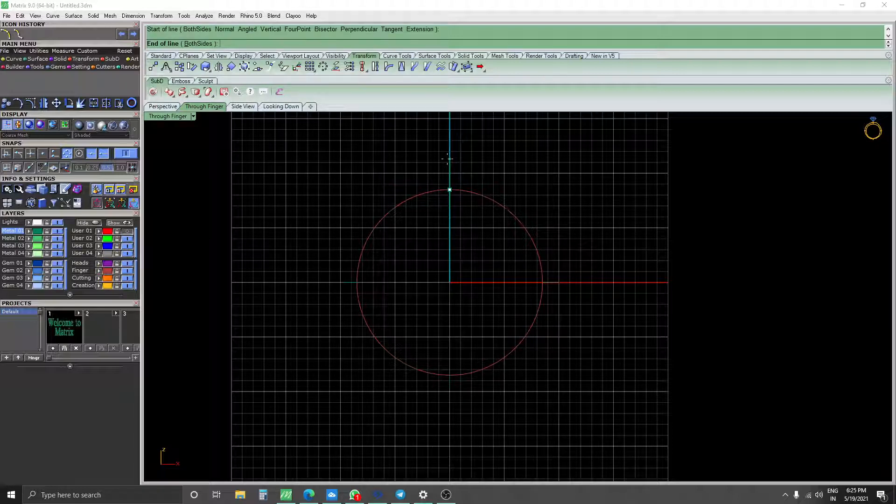
type("3")
key("Return")
left_click(448, 158)
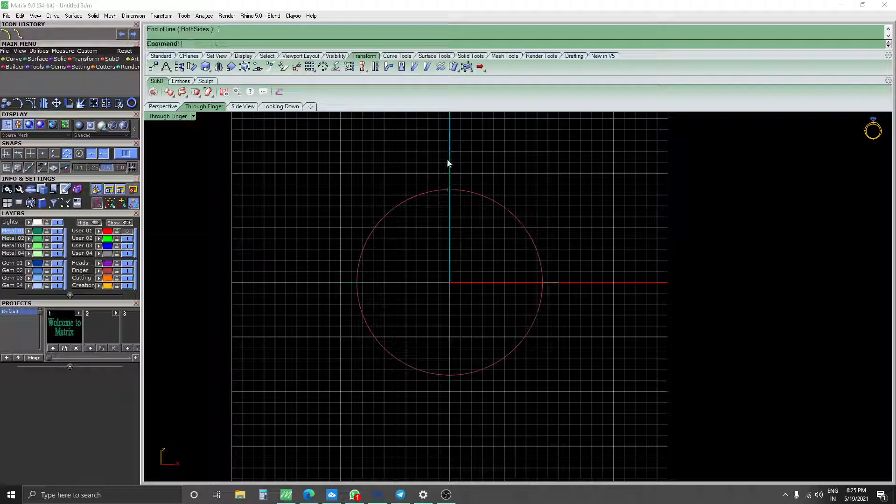
Draw a start-point arc between the outer ends of the left and right lines, passing through the bottom line's outer end
type("Arc")
key("Return")
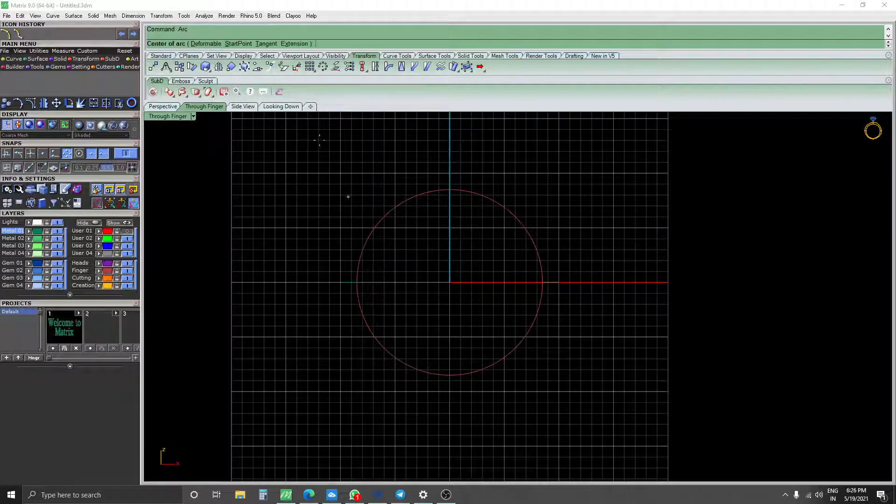
left_click(236, 47)
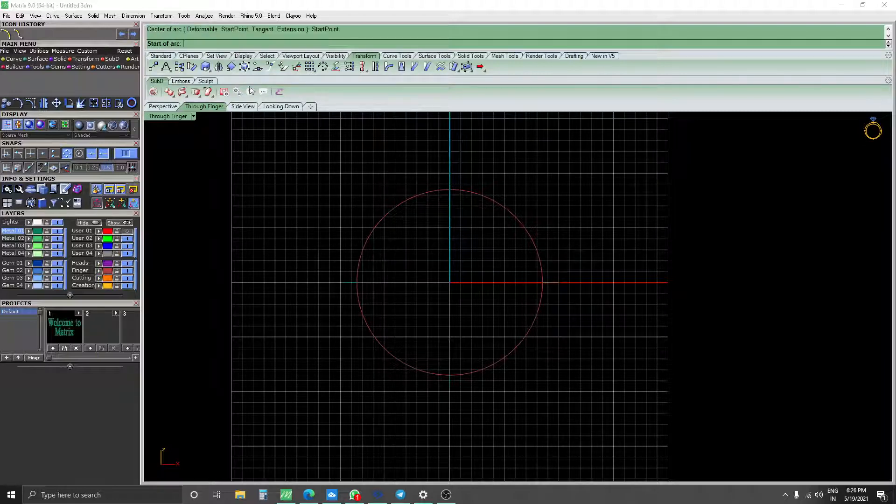
left_click(341, 282)
left_click(559, 282)
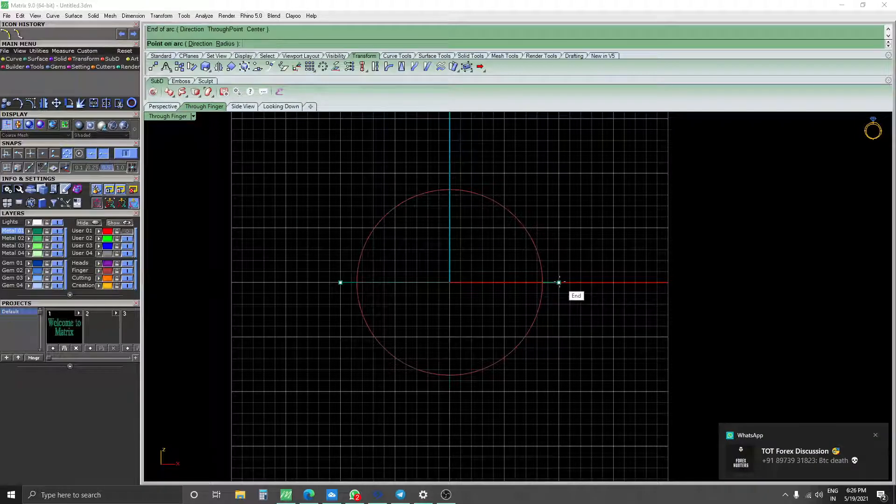
left_click(449, 392)
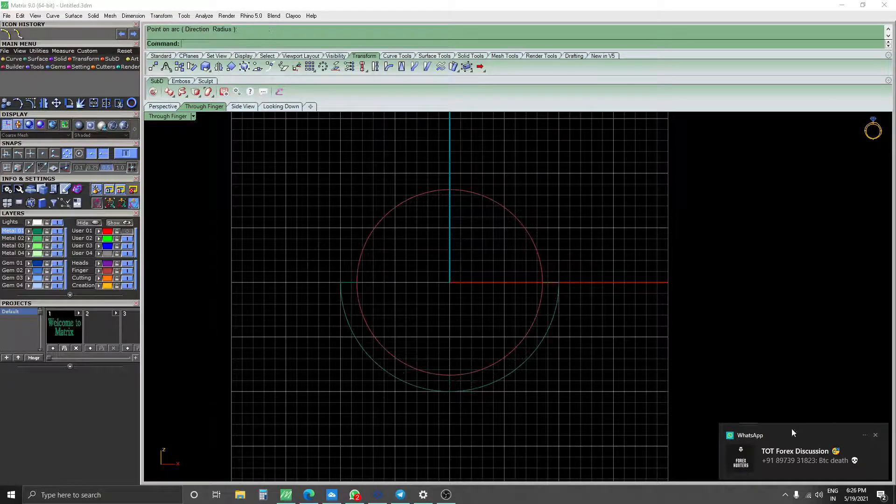
Dismiss the chat notification and close the WhatsApp and Telegram applications
left_click(875, 434)
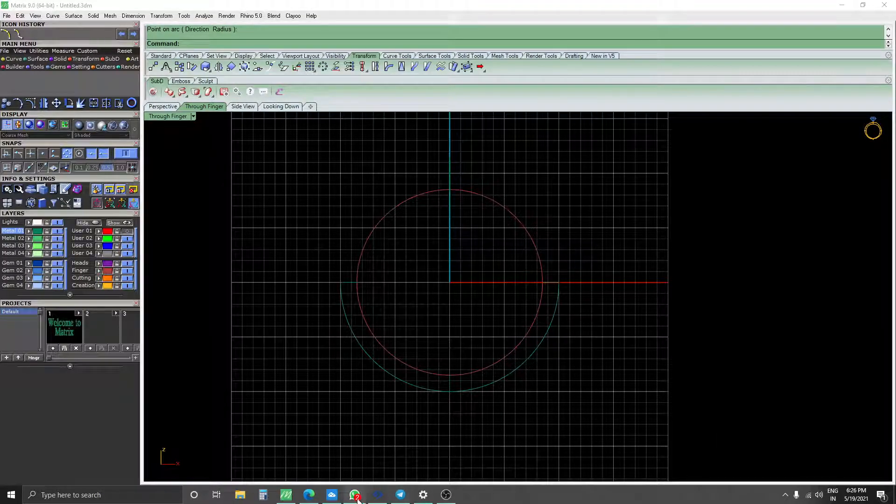
right_click(394, 495)
left_click(366, 478)
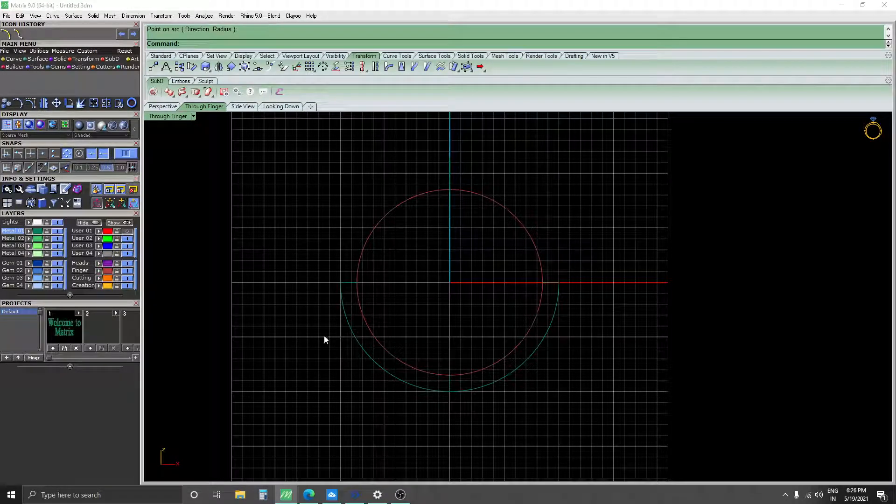
Draw a horizontal guide line from the upper end of the 3 mm line toward the left, beyond the ring's outer width
left_click(527, 360)
left_click(569, 274)
right_click_drag(556, 228, 551, 261)
type("line")
key("Return")
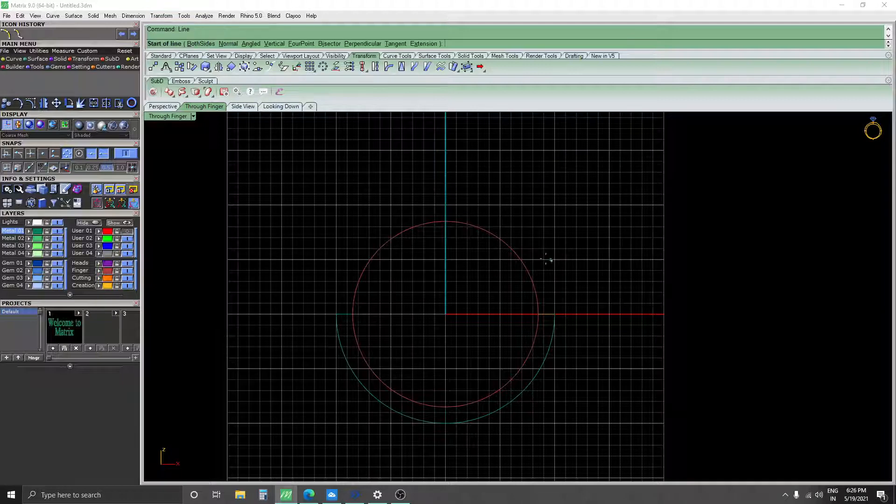
left_click(446, 189)
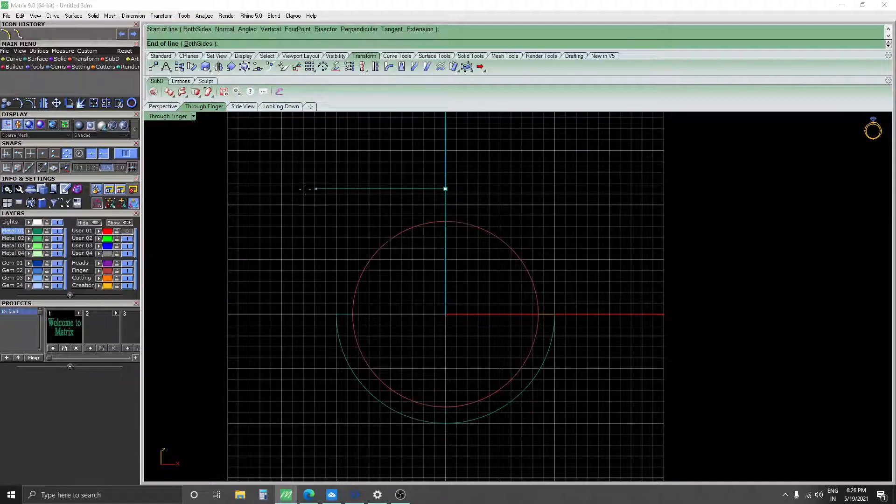
left_click(301, 189)
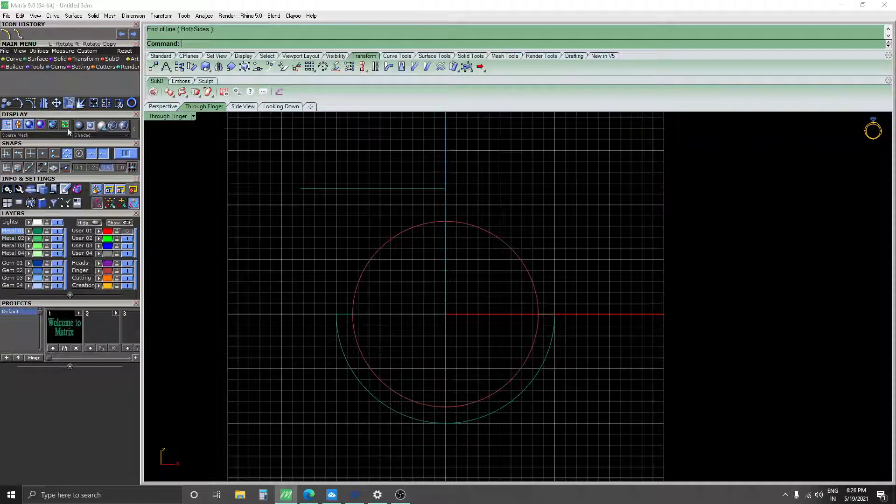
With Ortho off, draw an arc centred on the left line's outer end, from the right line's outer end up to the vertical axis
type("Arc")
key("Return")
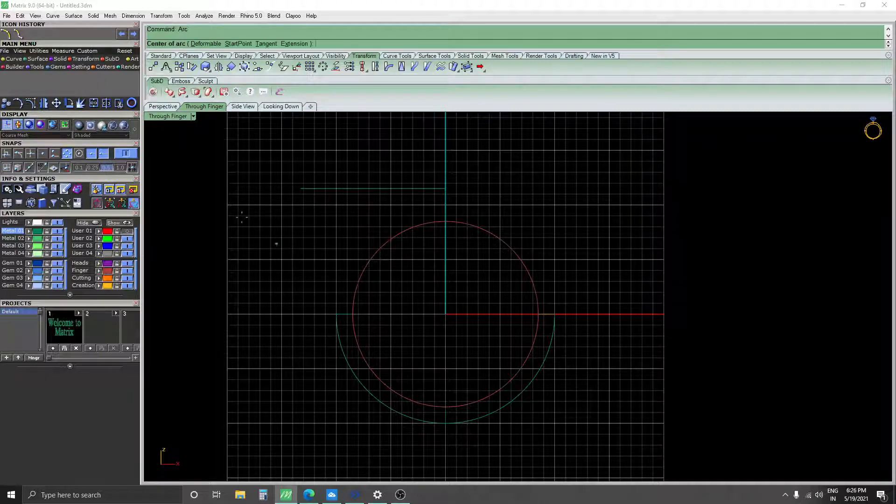
left_click(336, 314)
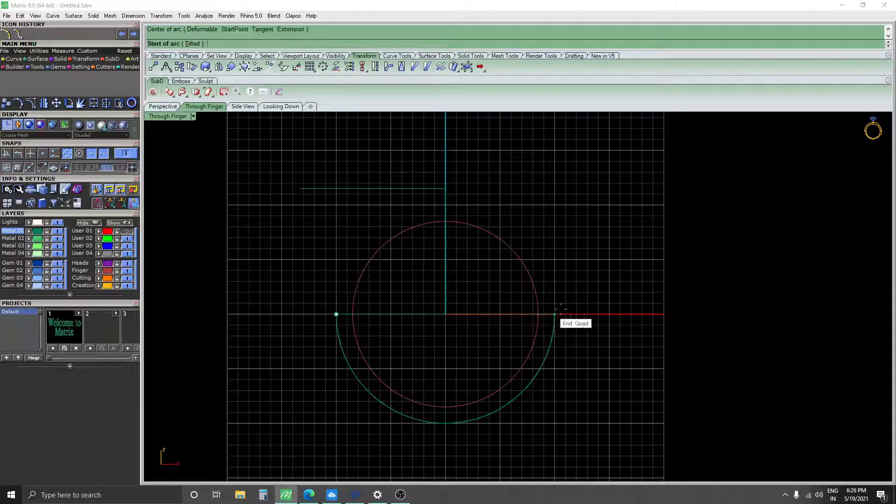
left_click(554, 314)
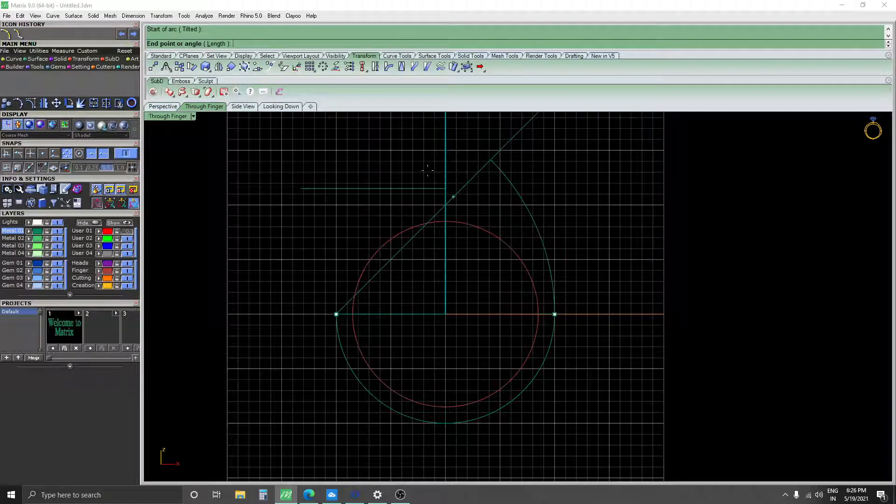
key("F8")
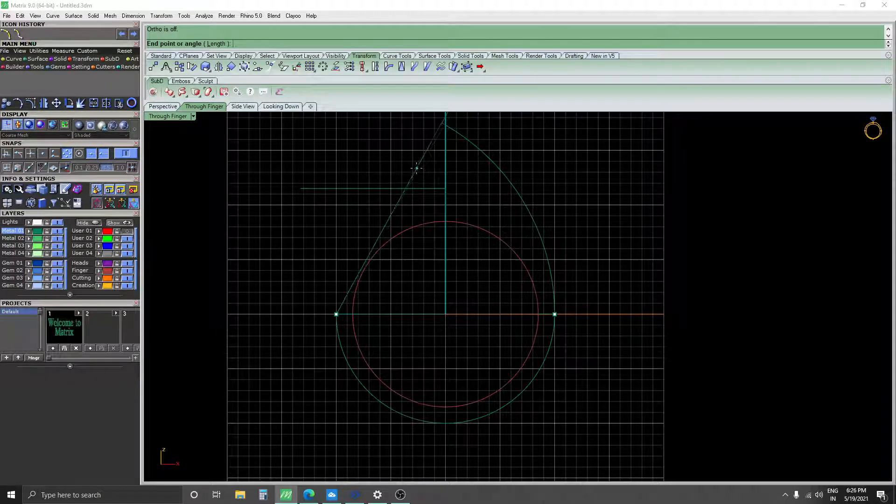
key("Escape")
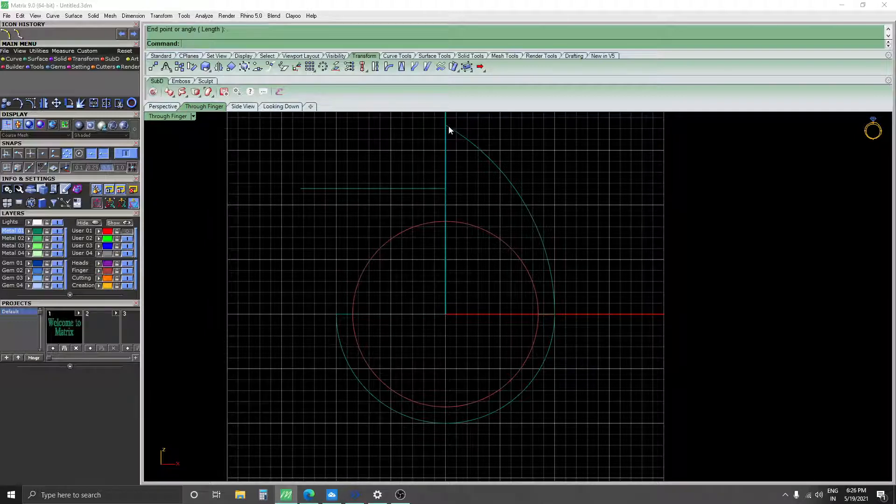
Mirror the upper right arc across the vertical axis through origin 0, keeping only the left copy by deleting the original
left_click(484, 159)
type("irror")
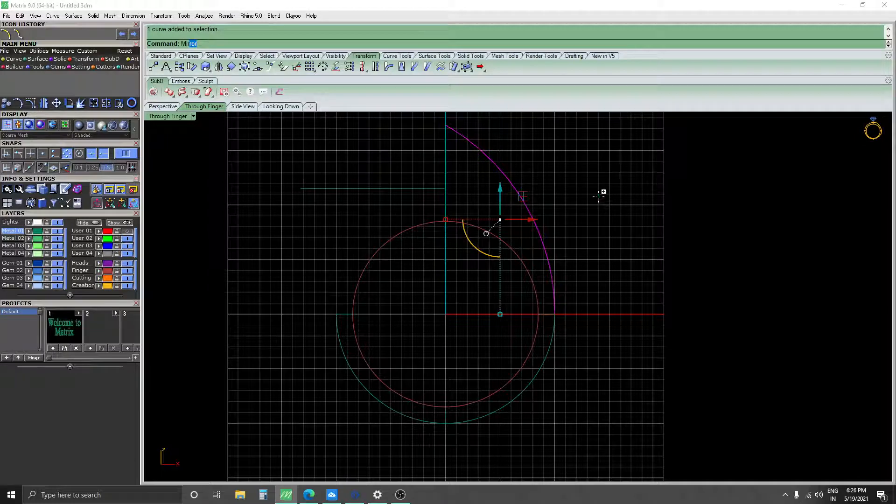
key("Return")
type("0")
key("Return")
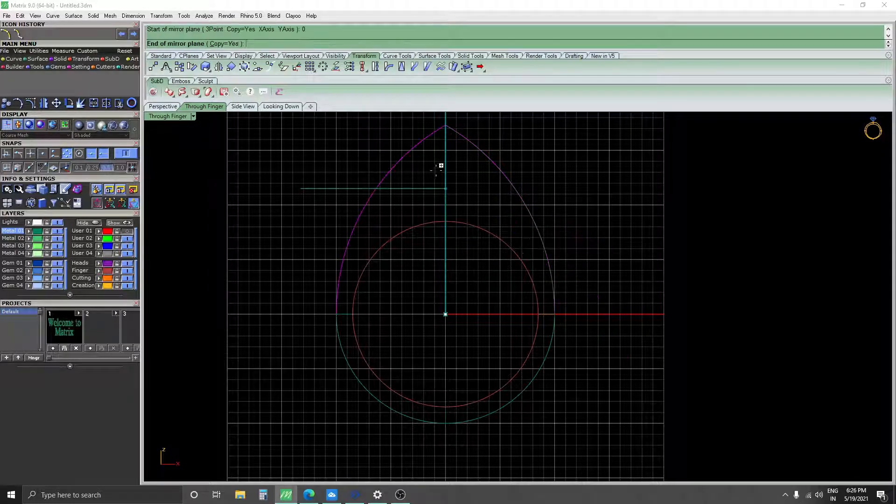
left_click(449, 125)
key("Escape")
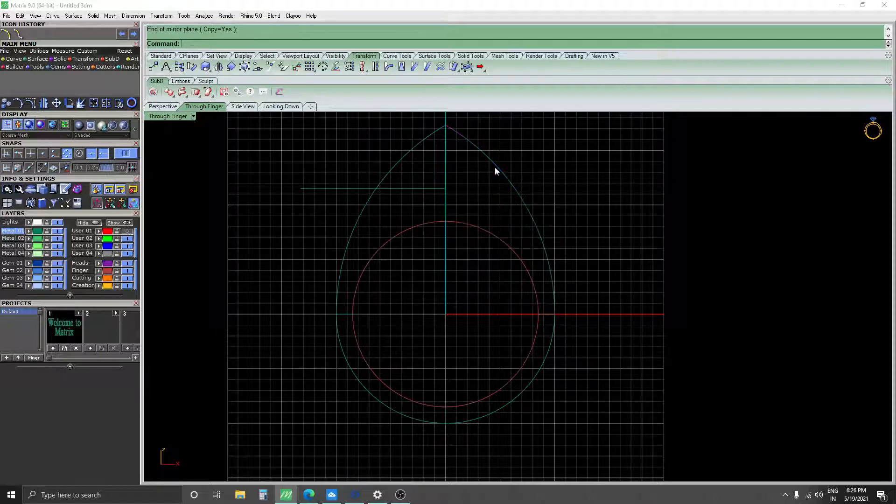
left_click(496, 170)
key("Delete")
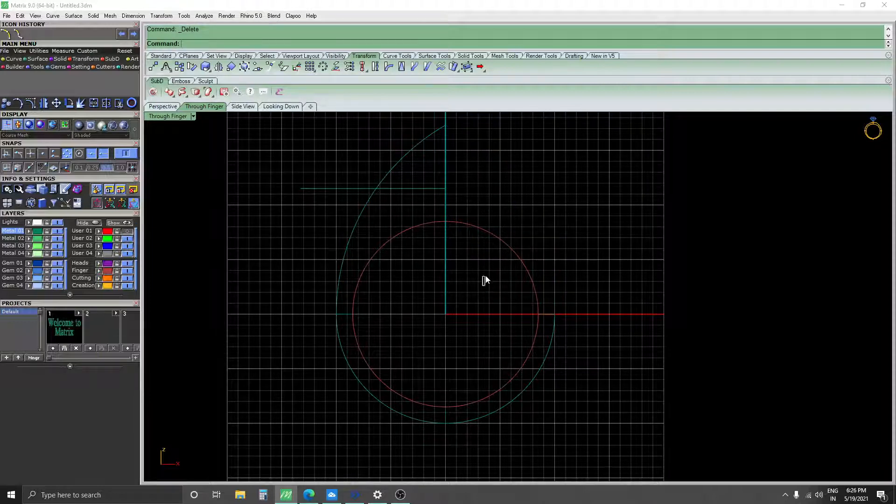
Draw a vertical line from the ring rail's lowest point down past the lower outer arc
right_click_drag(441, 345, 439, 325)
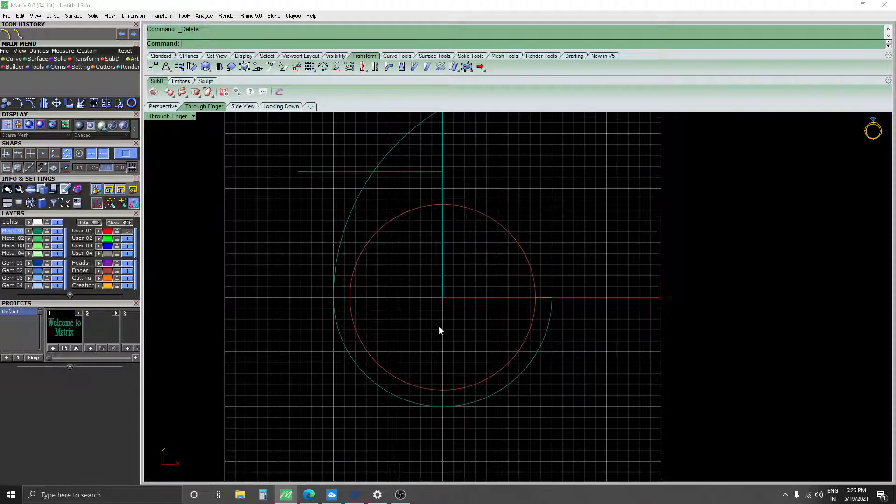
type("line")
key("Return")
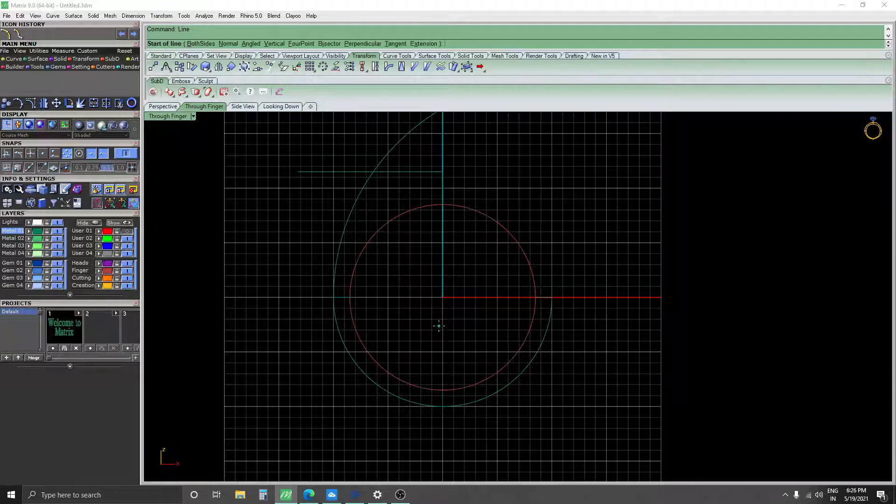
left_click(443, 389)
left_click(447, 448)
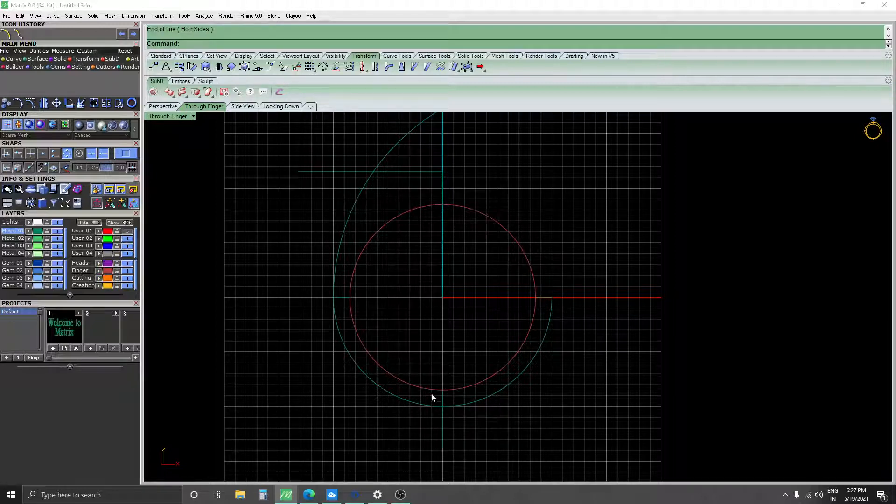
Trim the left arc and horizontal guide line against each other, removing the arc above and the line outside their crossing
scroll(383, 182, "up", 2)
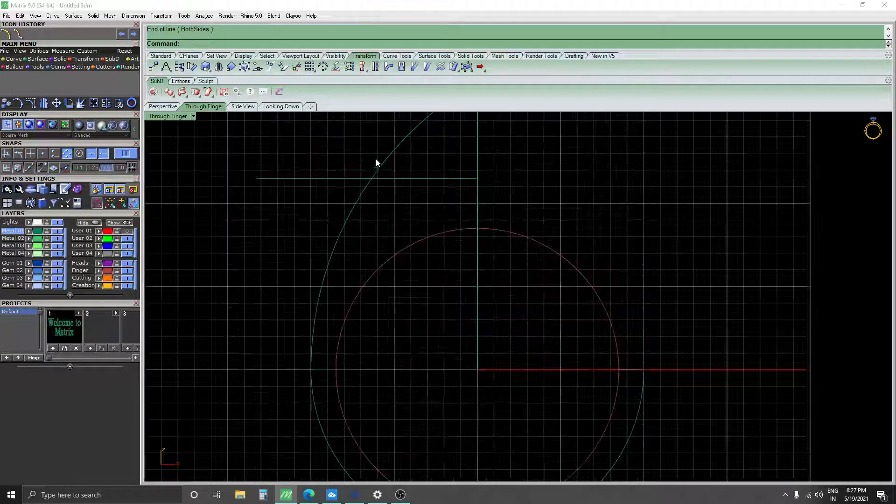
left_click(383, 166)
left_click(328, 179, "shift")
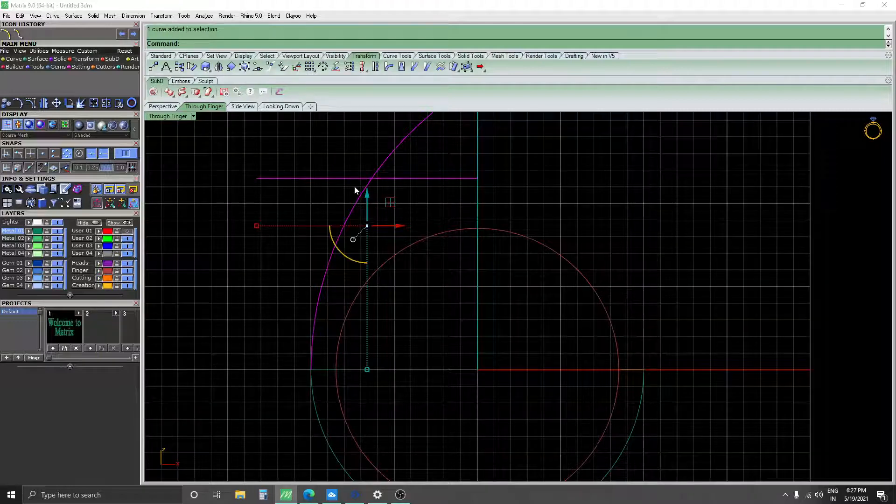
type("Trim")
key("Return")
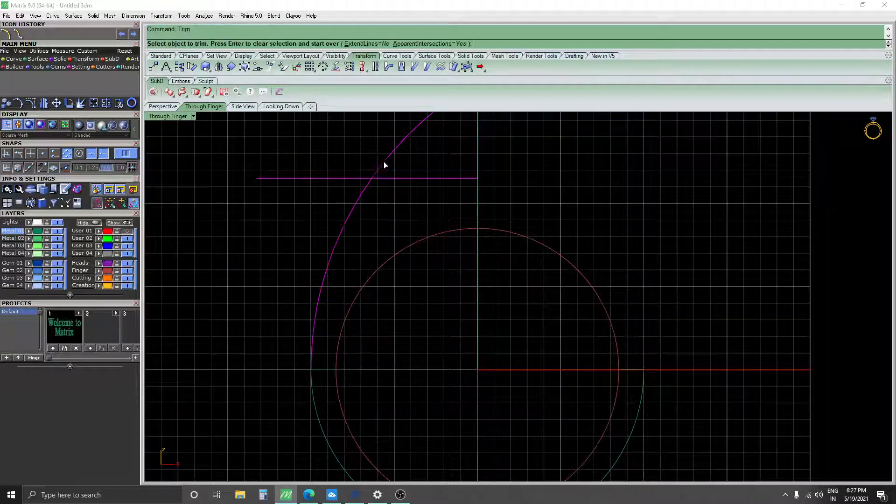
left_click(385, 163)
left_click(344, 178)
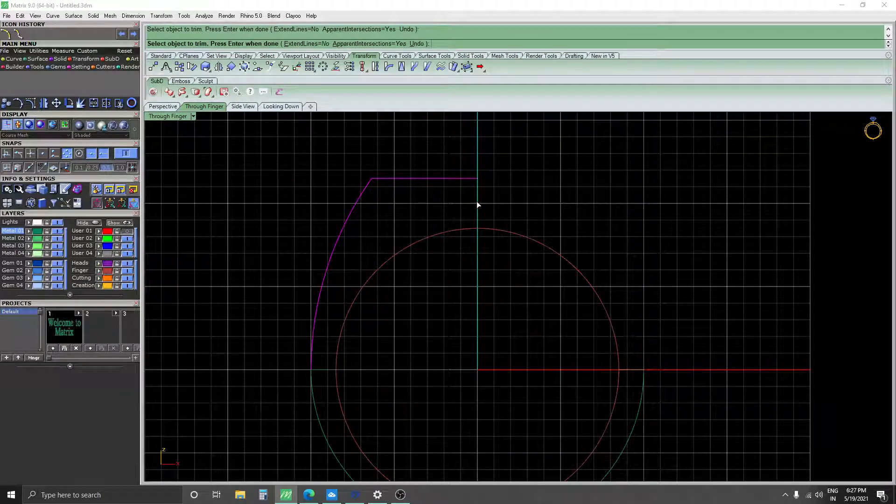
key("Return")
Trim away the lower arc's right half at the vertical line, and remove the line's pieces inside and outside the arc
scroll(446, 343, "down", 3)
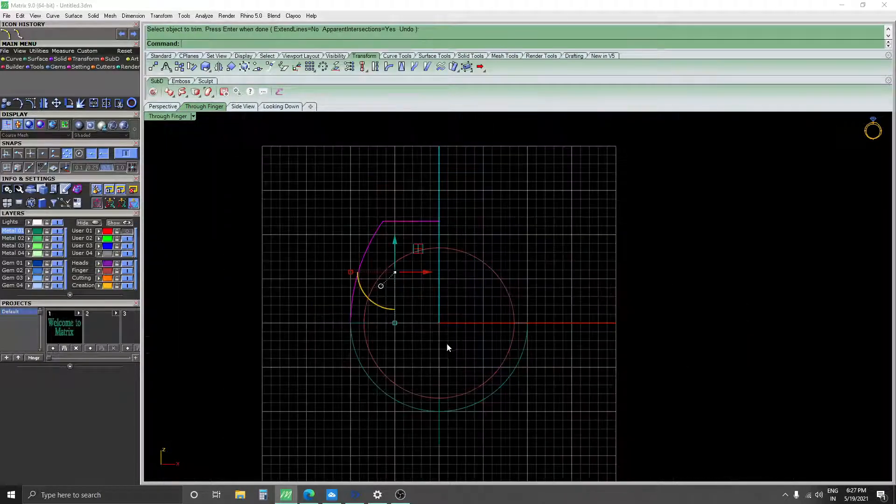
scroll(408, 360, "up", 3)
left_click(419, 409)
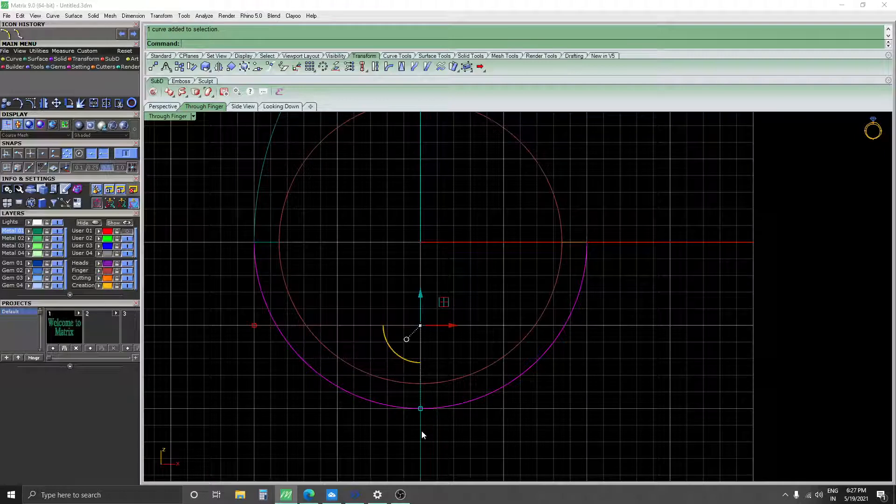
key("Return")
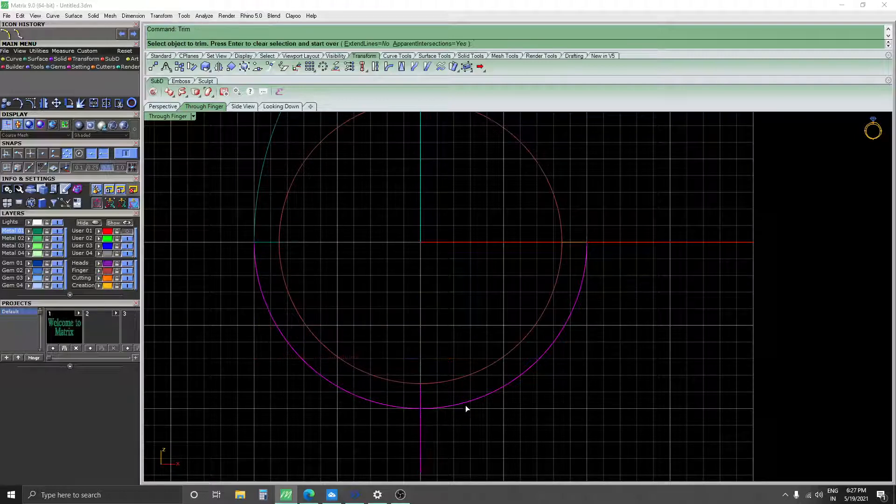
left_click(422, 395)
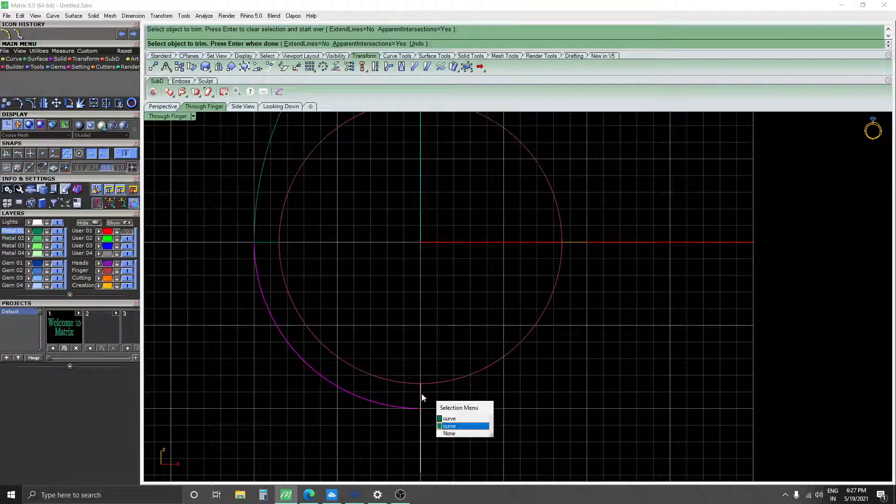
left_click(440, 422)
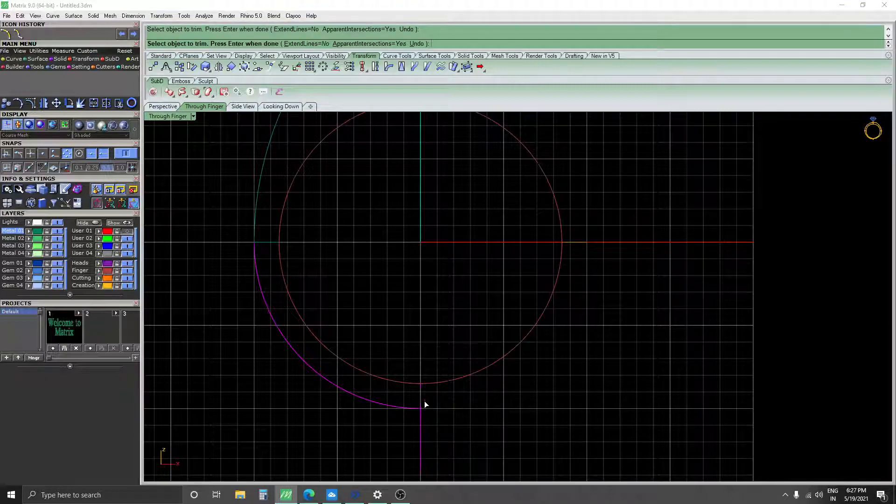
left_click(423, 421)
key("Return")
In the Perspective view, delete the short thickness line on the ring's left side
scroll(424, 422, "down", 5)
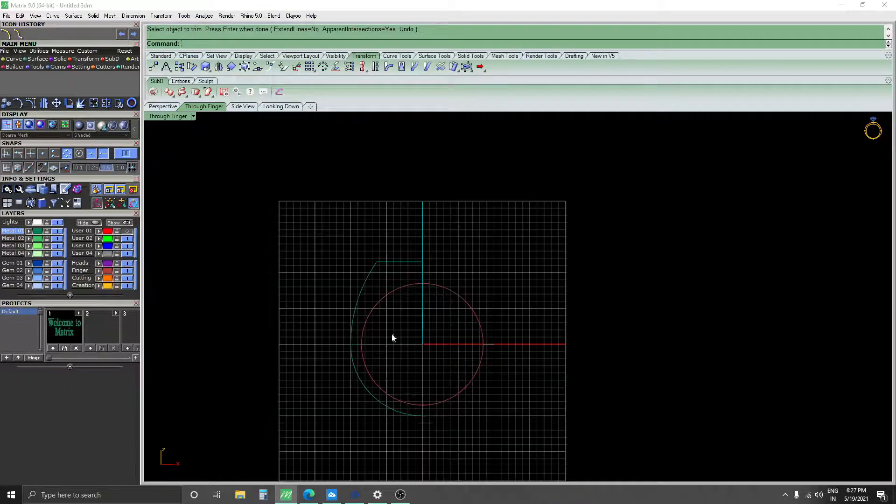
left_click(163, 106)
right_click_drag(536, 280, 352, 383)
left_click(376, 341)
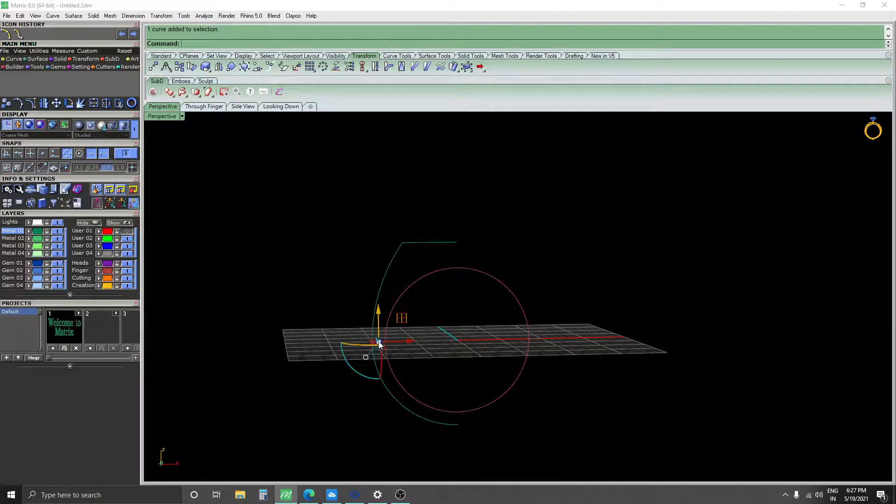
key("Delete")
right_click_drag(412, 341, 316, 200)
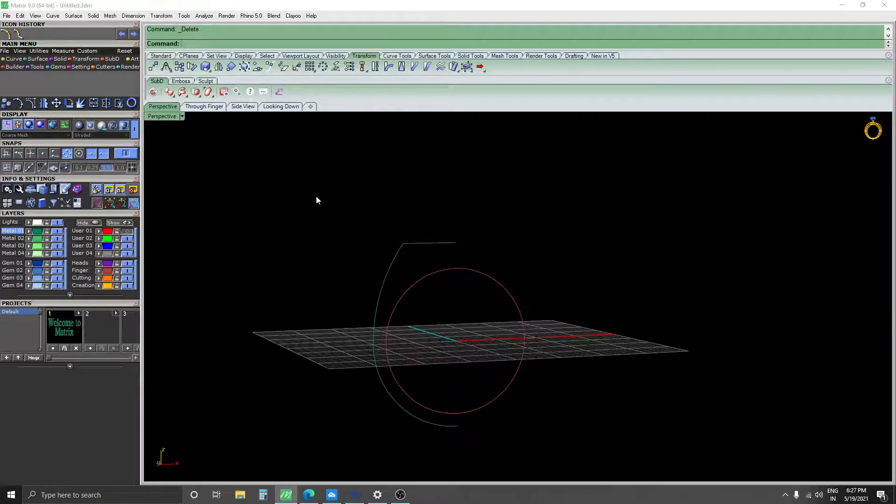
In the Through Finger view, join the left profile's horizontal line, upper arc and lower arc
left_click(204, 106)
scroll(443, 290, "down", 2)
scroll(402, 300, "up", 3)
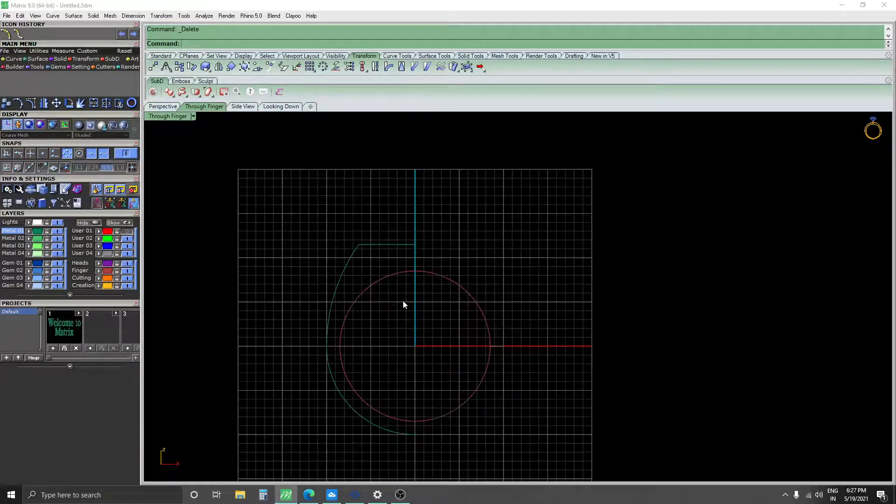
left_click(366, 245)
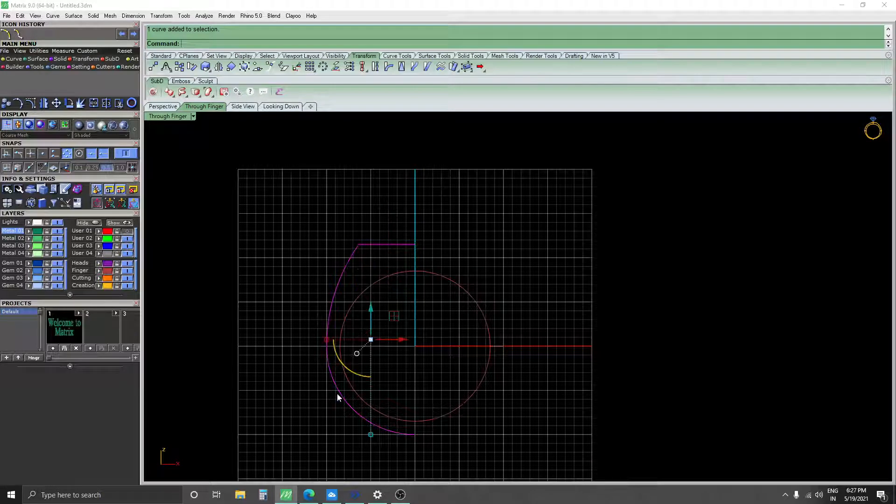
key("ctrl+j")
key("Escape")
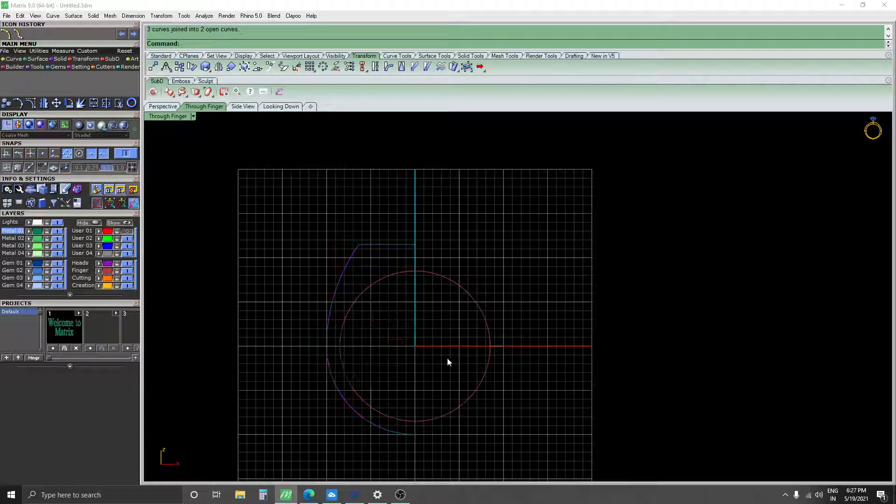
type("mirror")
key("Return")
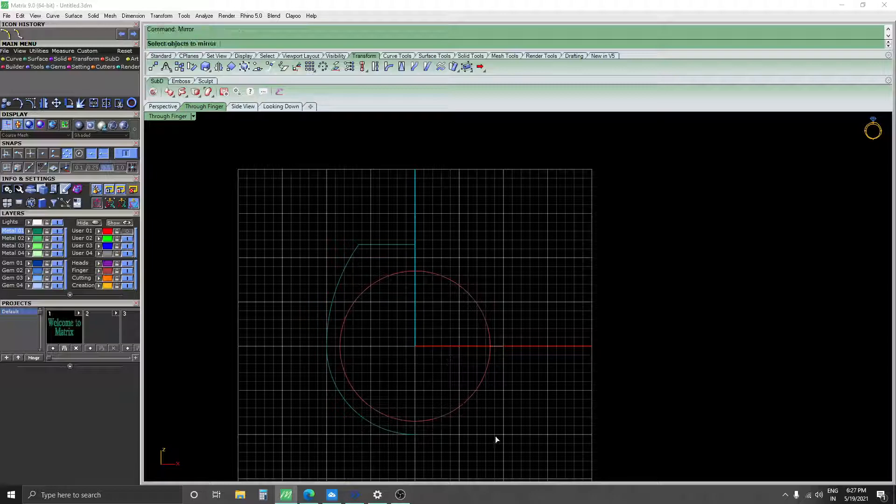
left_click(412, 432)
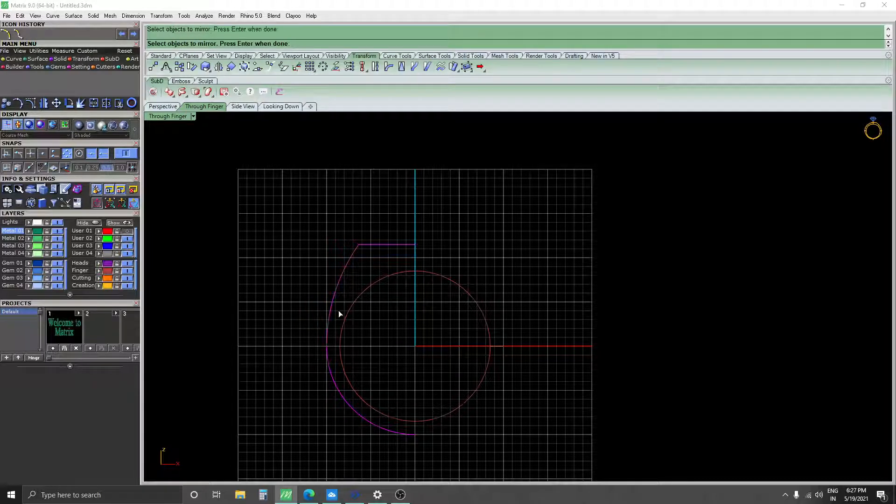
key("Escape")
Try to join the upper and lower curves of the left profile
left_click(330, 300)
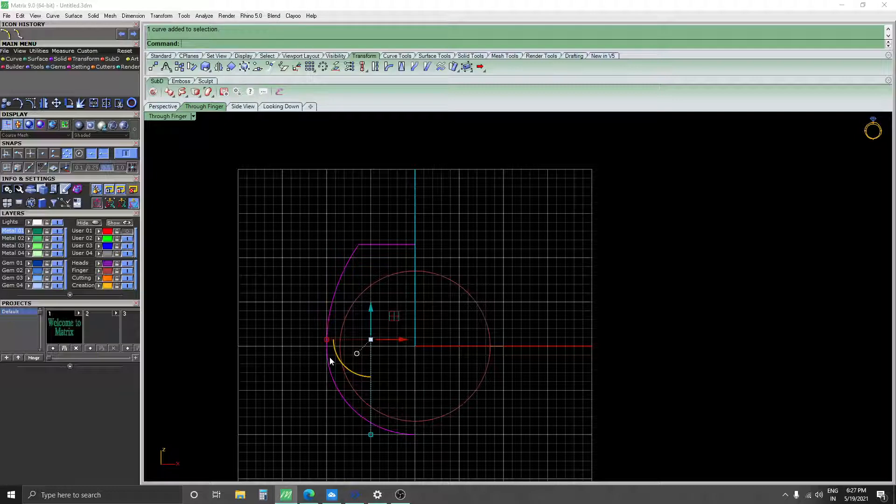
key("ctrl+j")
scroll(330, 356, "up", 5)
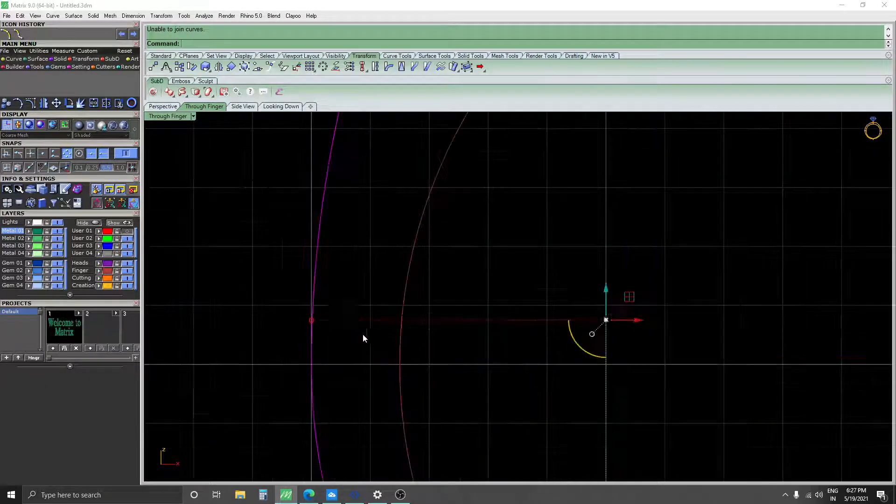
left_click(278, 359)
Draw a short vertical line from the lower arc's end to the upper arc's end, bridging their gap at the horizontal axis
scroll(298, 359, "down", 2)
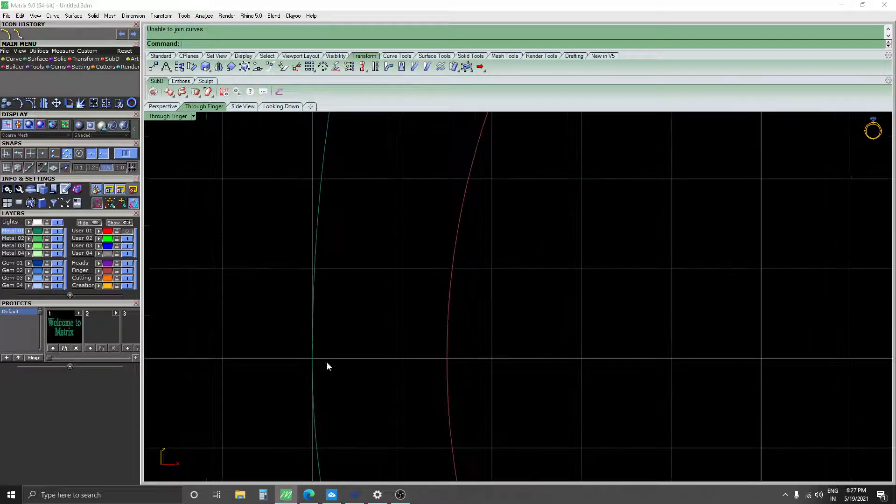
left_click(312, 374)
scroll(312, 359, "up", 4)
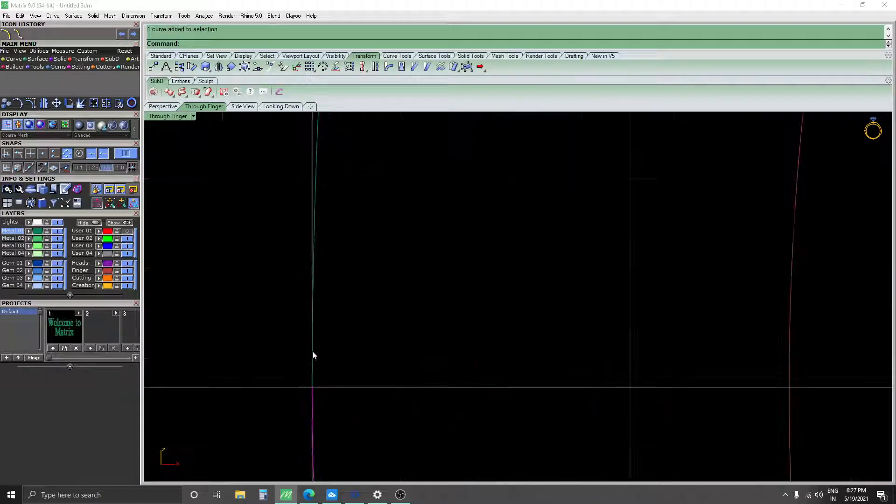
scroll(309, 403, "up", 3)
right_click_drag(318, 399, 340, 312)
scroll(340, 312, "down", 4)
scroll(334, 362, "up", 4)
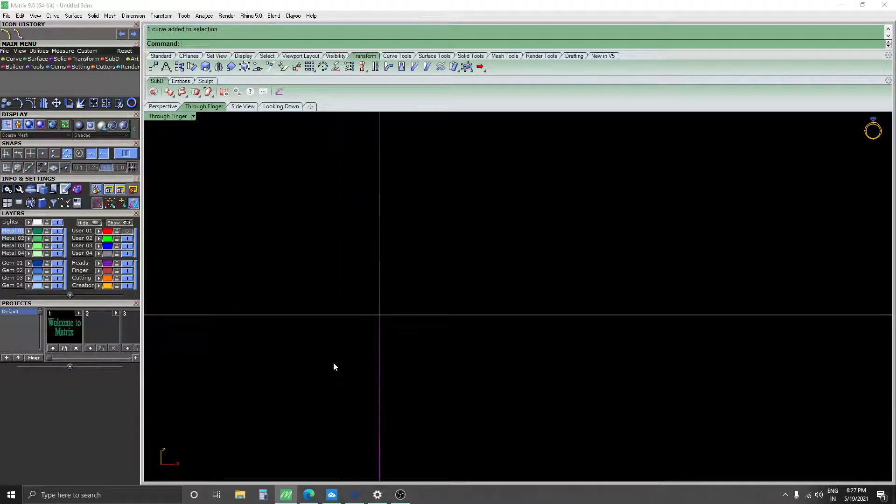
scroll(340, 349, "down", 3)
scroll(340, 346, "down", 3)
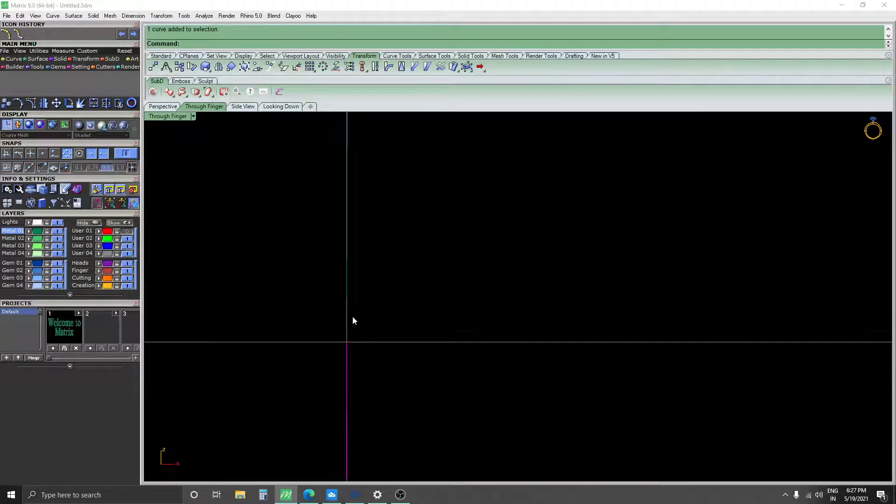
type("Line")
key("Return")
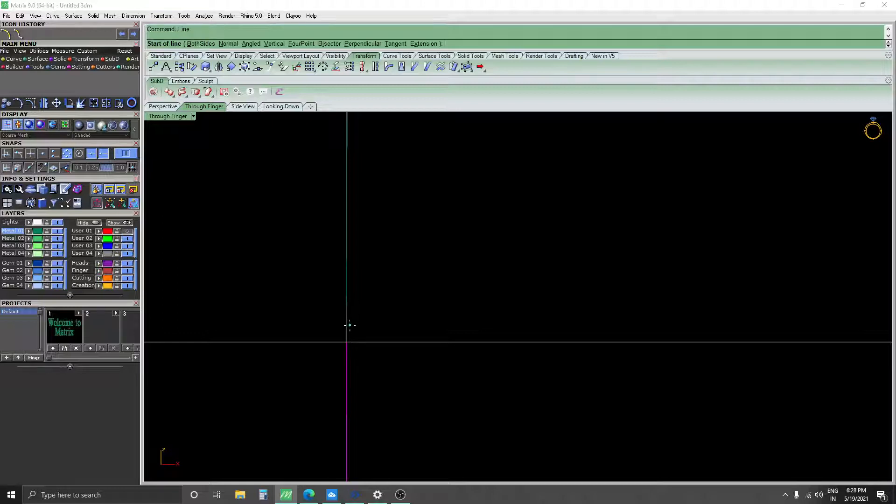
left_click(346, 342)
left_click(346, 298)
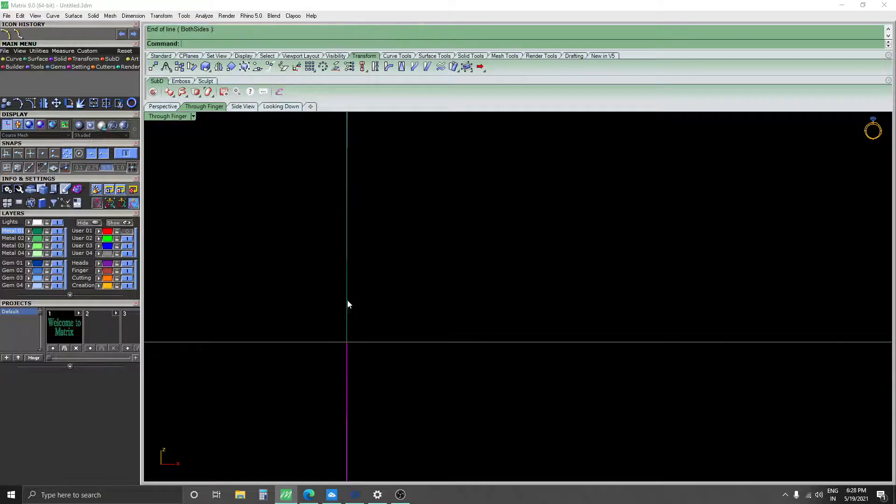
Join the short bridging line with the upper curve, and join the result with the lower arc
left_click(348, 313)
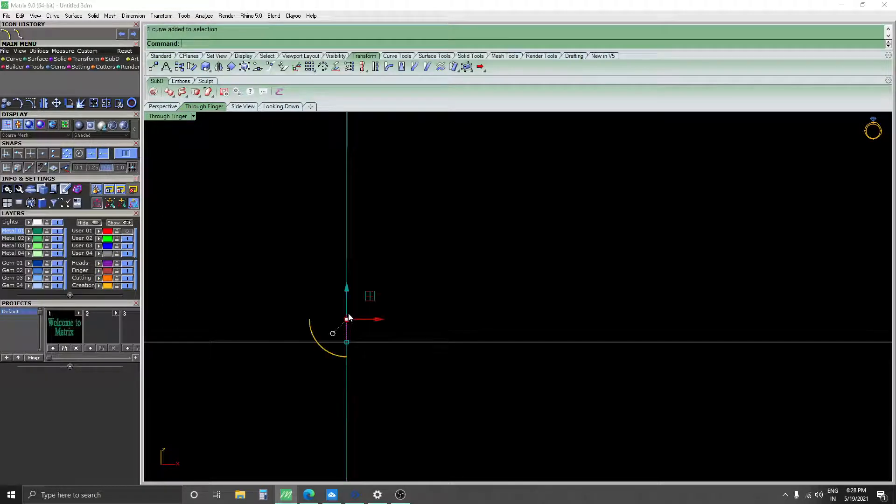
left_click(349, 277)
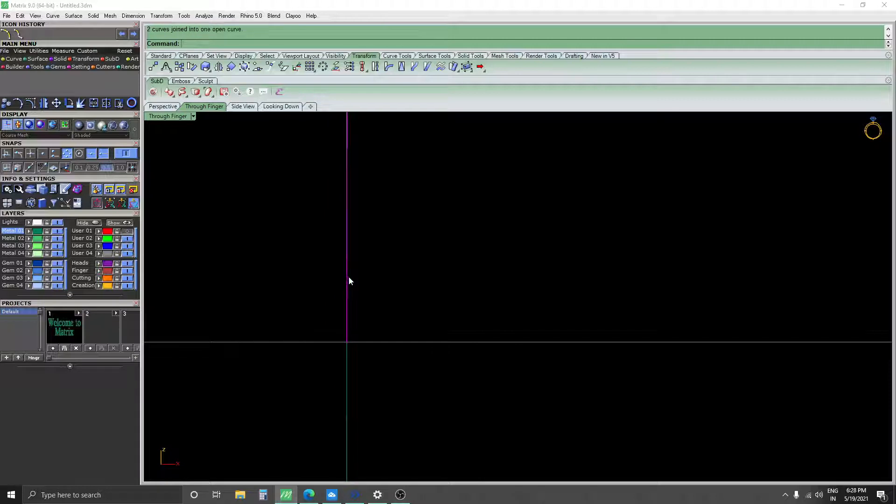
left_click(345, 369)
right_click(345, 372)
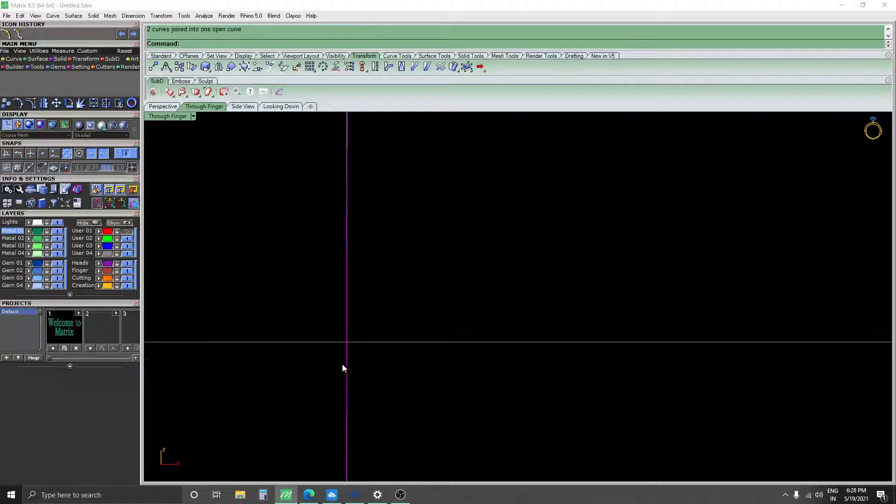
In the Through Finger view, mirror a copy of the left half profile across the vertical centre axis
scroll(354, 376, "down", 5)
scroll(354, 377, "down", 3)
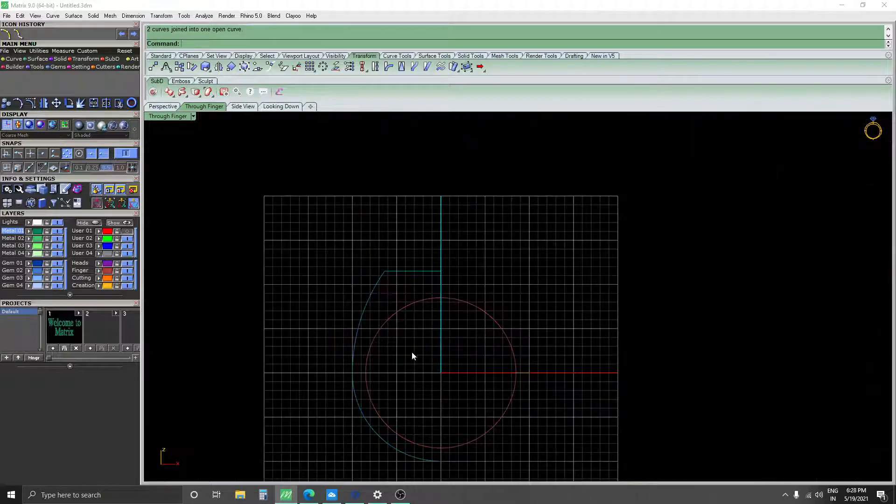
left_click(359, 363)
right_click_drag(461, 404, 419, 378)
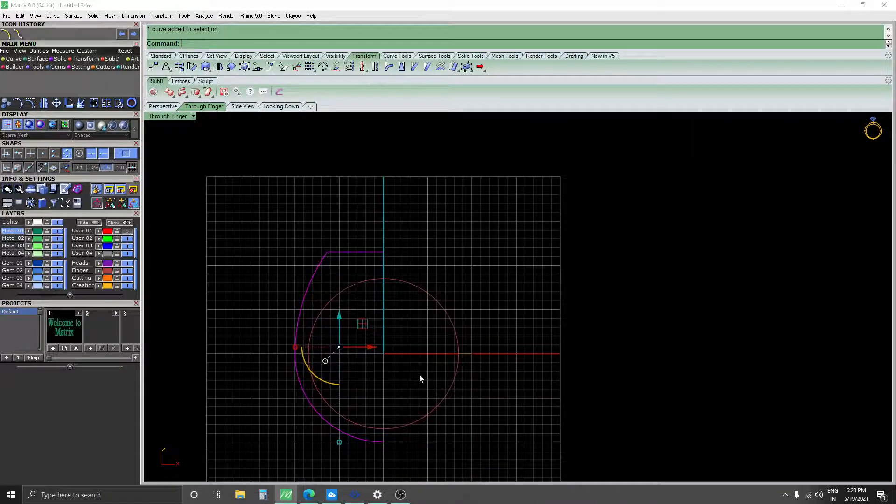
type("mirror")
key("Return")
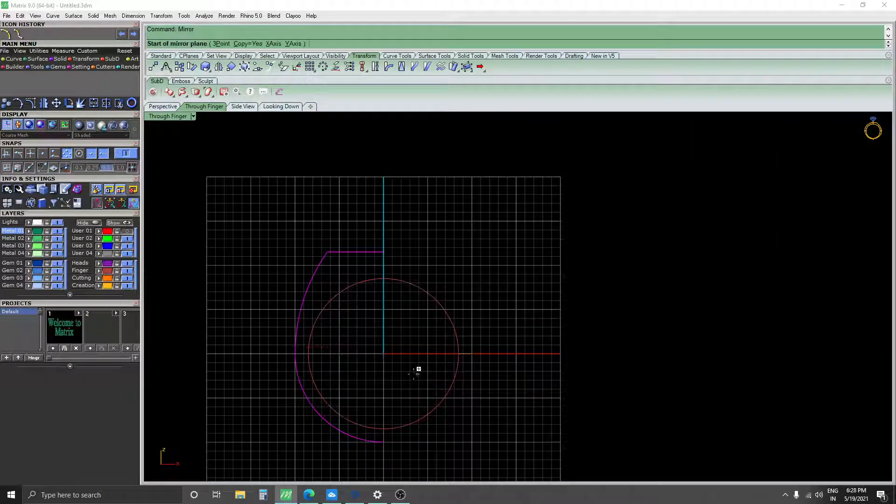
left_click(386, 442)
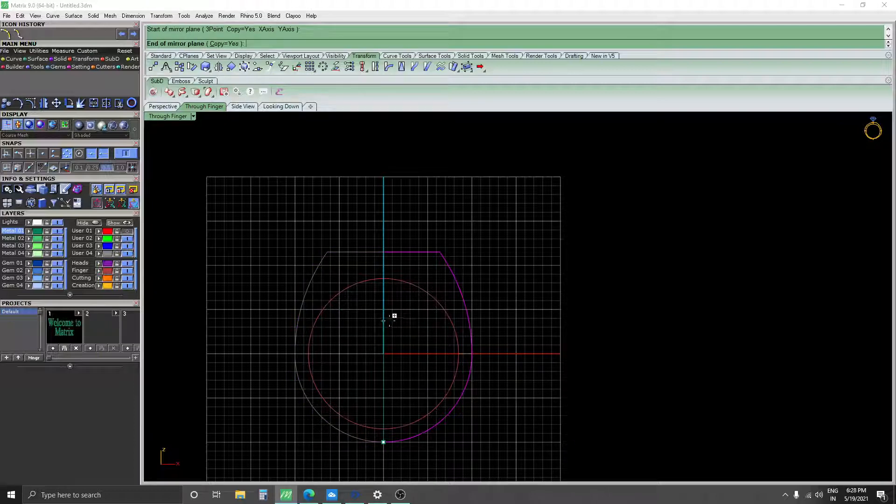
left_click(382, 223)
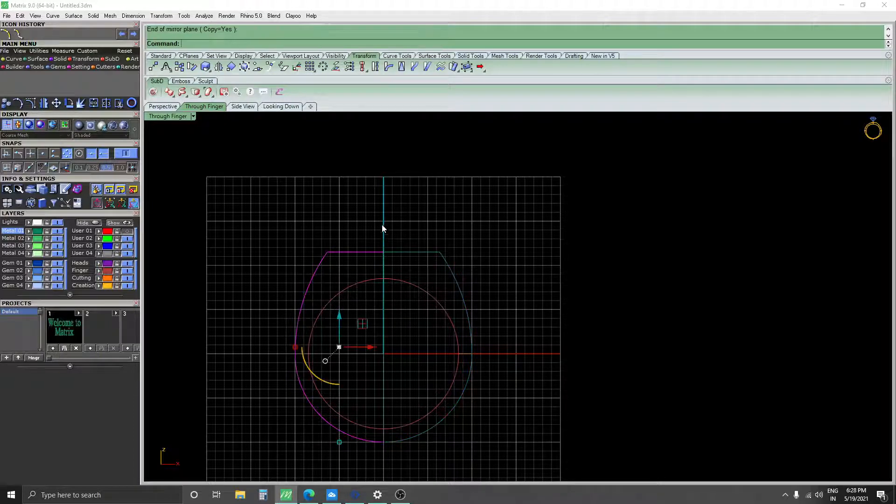
Join the left and right profile halves into one closed curve
left_click(397, 251)
left_click(368, 253, "shift")
key("ctrl+j")
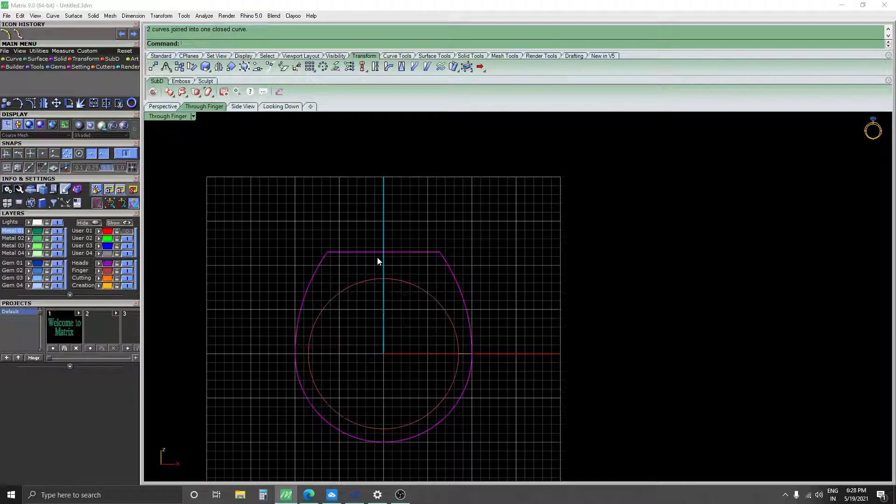
key("Return")
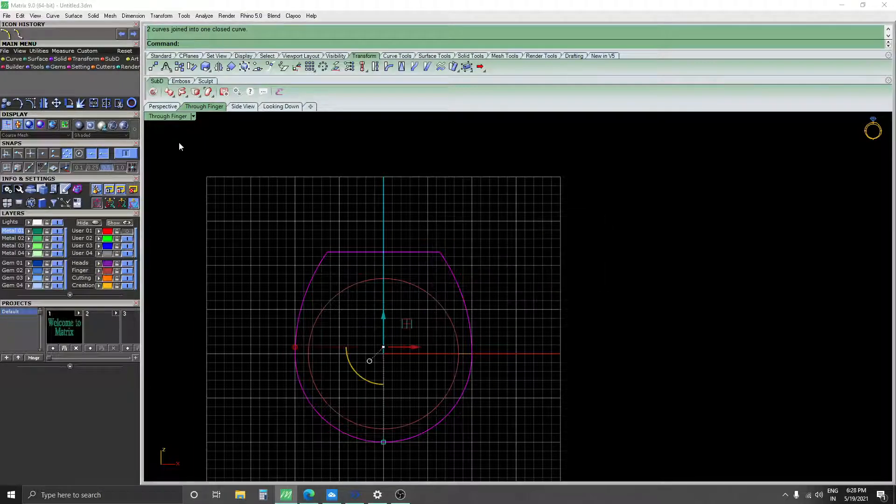
In the Perspective view, extrude the closed outer profile into a solid, 5 mm to both sides
left_click(163, 107)
right_click_drag(600, 289, 542, 267)
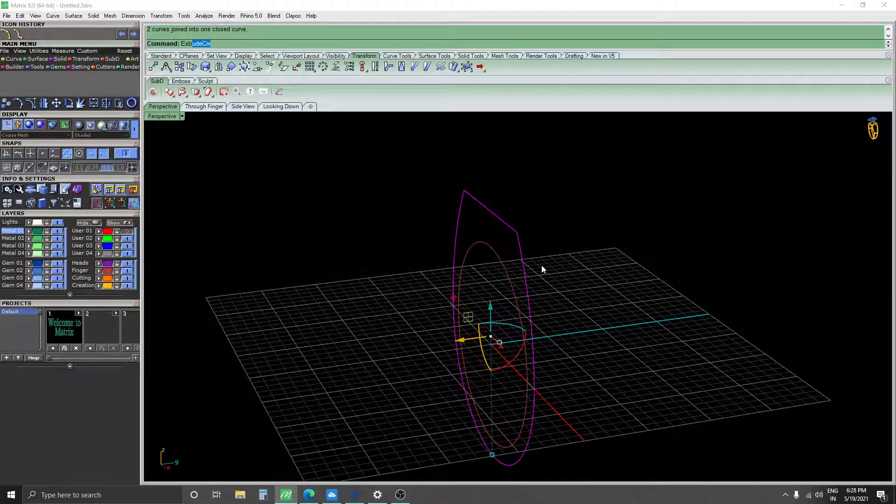
key("Return")
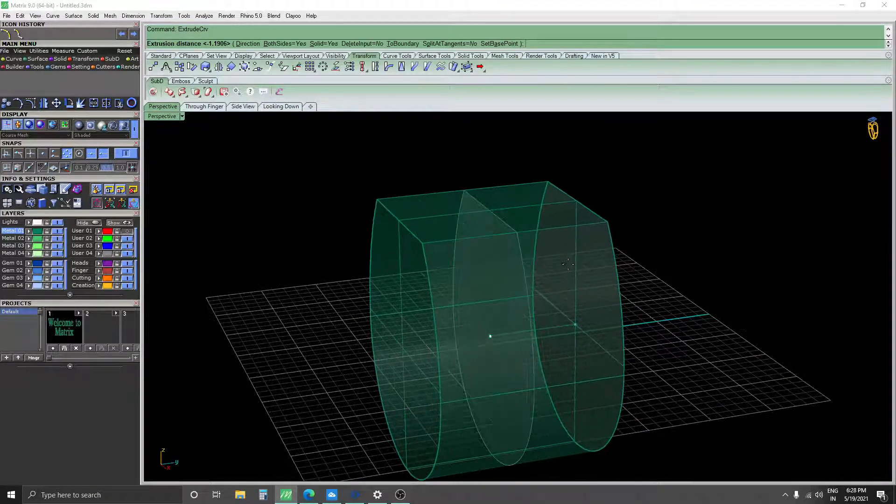
mouse_move(568, 264)
right_mouse_down()
mouse_move(625, 250)
mouse_move(554, 259)
right_mouse_up()
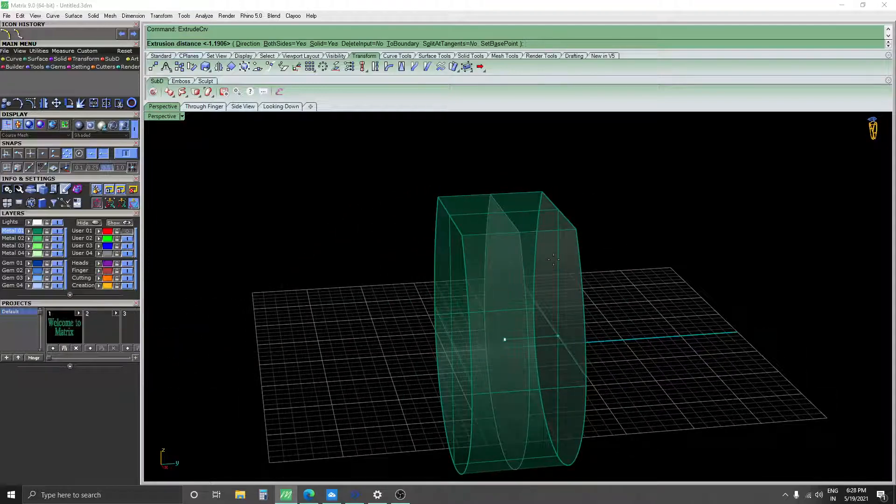
left_click(552, 259)
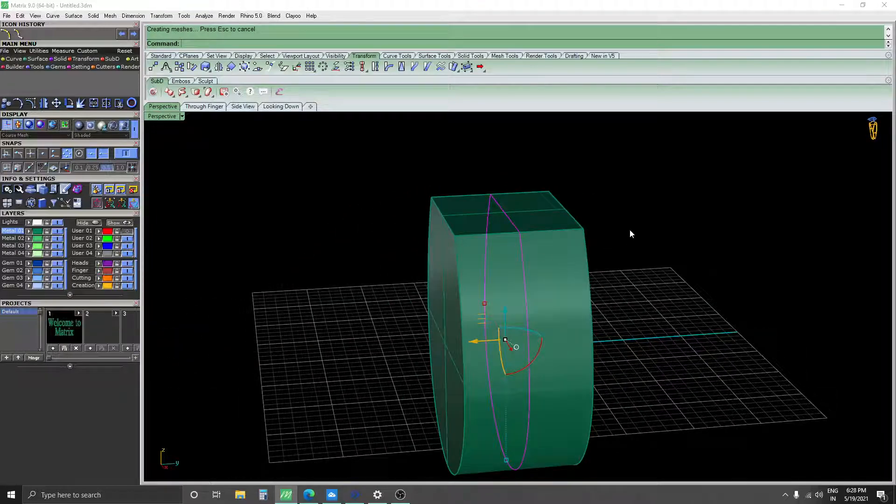
Extrude the inner finger circle into a solid cylinder on both sides, extending past both faces of the ring body
right_click_drag(630, 234, 399, 312)
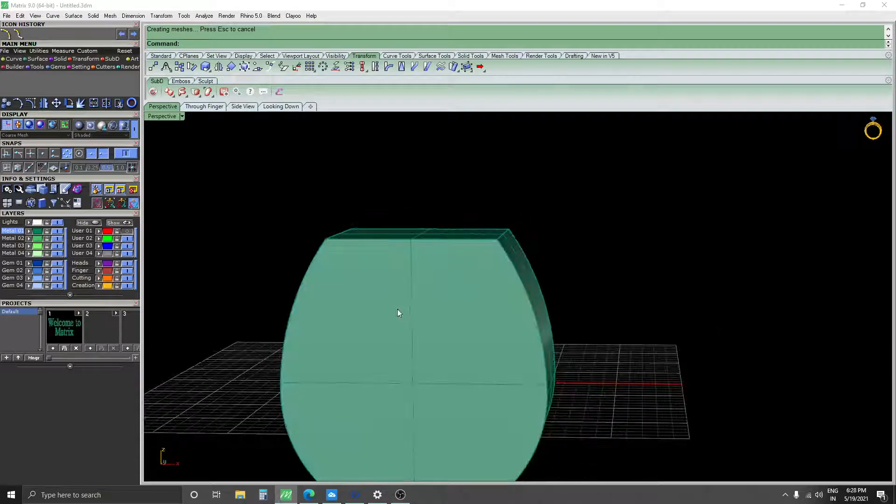
left_click(202, 107)
left_click(407, 285)
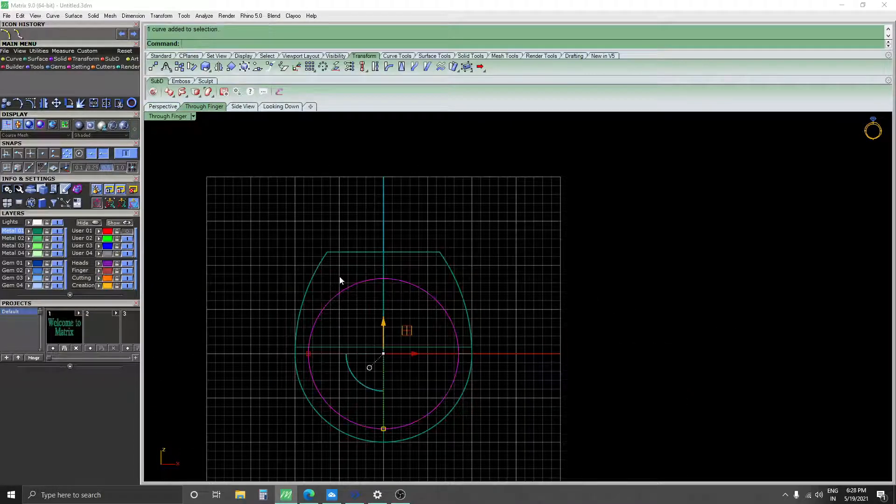
left_click(163, 106)
right_click_drag(280, 220, 275, 239)
type("extrudecrv")
key("Return")
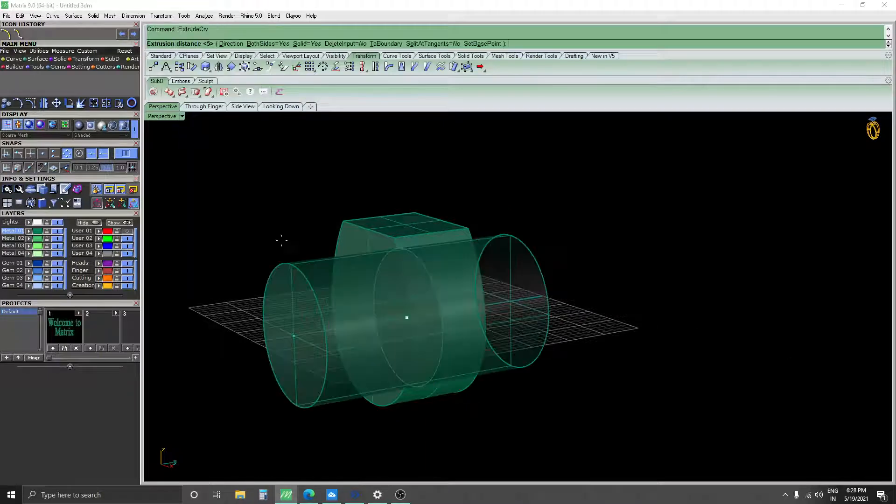
key("Return")
Subtract the cylinder from the ring body with BooleanDifference to cut the finger hole
mouse_move(280, 252)
right_mouse_down()
mouse_move(564, 240)
mouse_move(544, 266)
right_mouse_up()
type("b")
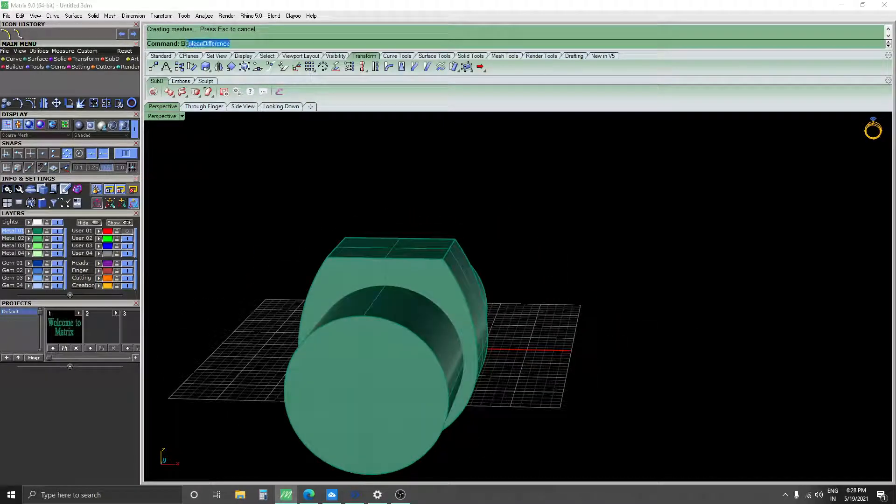
type("o")
key("Return")
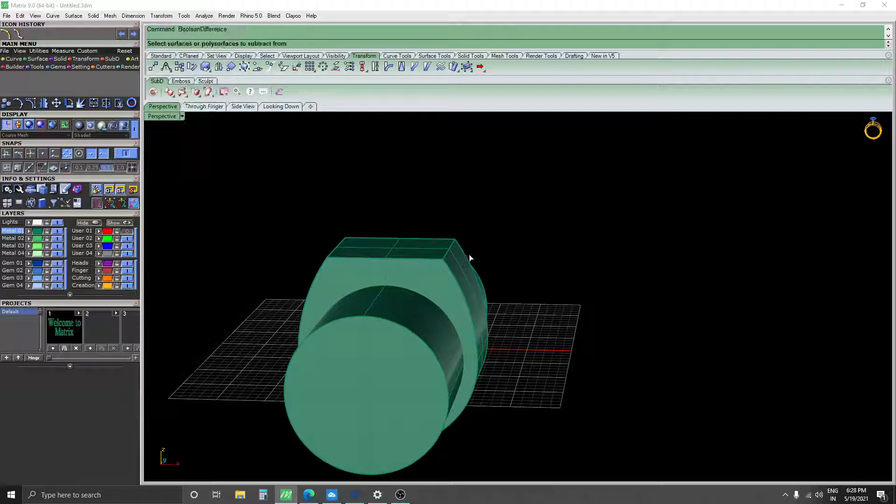
left_click(404, 269)
key("Return")
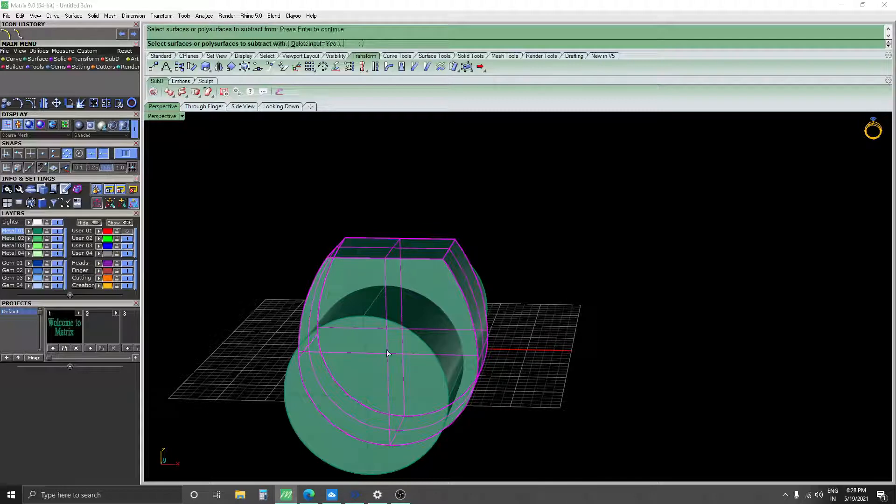
left_click(386, 355)
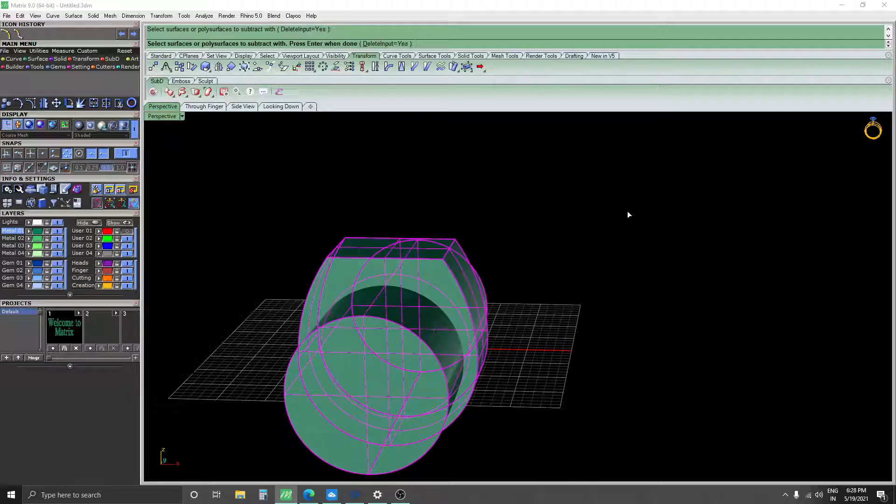
key("Return")
left_click(514, 278)
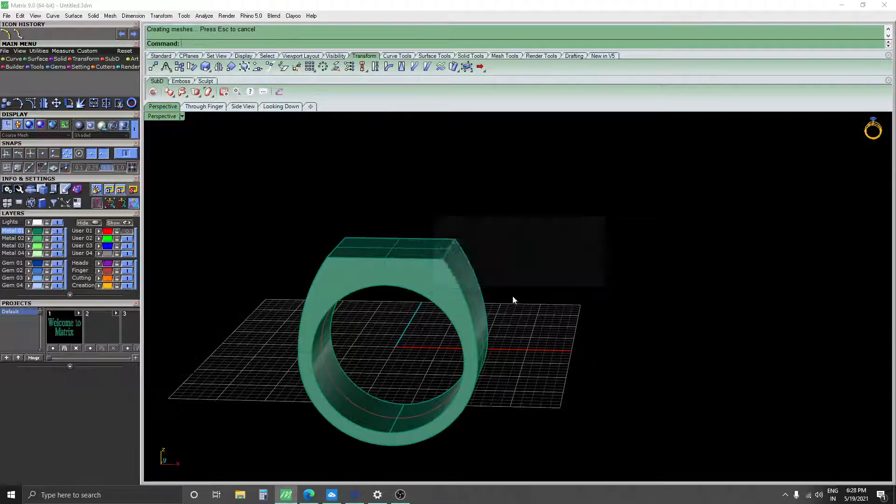
Apply CageEdit to the ring using a World bounding box, accurate deformation, 4 points and degree 3 in X, Y and Z, and a global region
mouse_move(513, 297)
right_mouse_down()
mouse_move(592, 253)
mouse_move(687, 272)
mouse_move(696, 282)
mouse_move(430, 293)
mouse_move(500, 287)
right_mouse_up()
type("Ca")
key("Return")
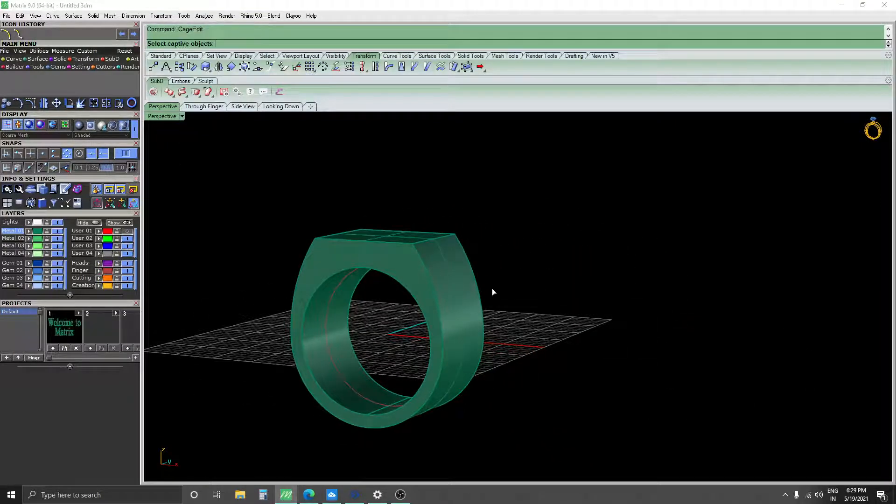
left_click(436, 270)
right_click_drag(435, 270, 527, 264)
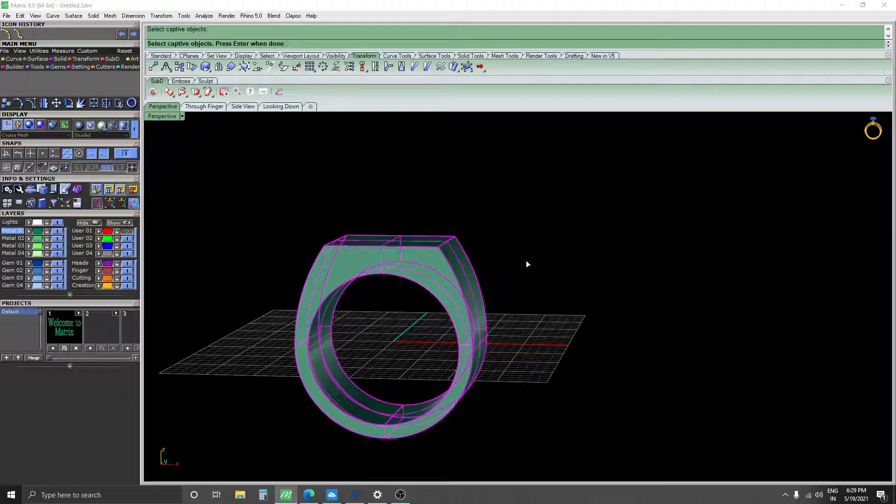
key("Return")
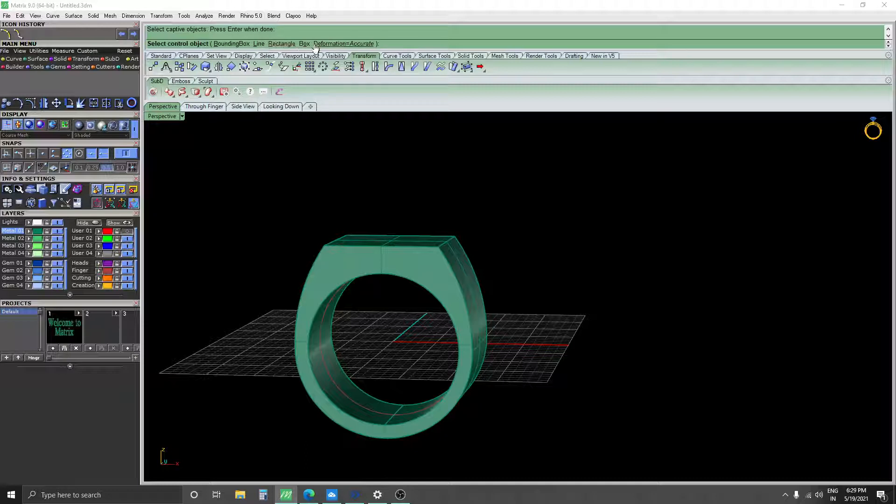
left_click(348, 44)
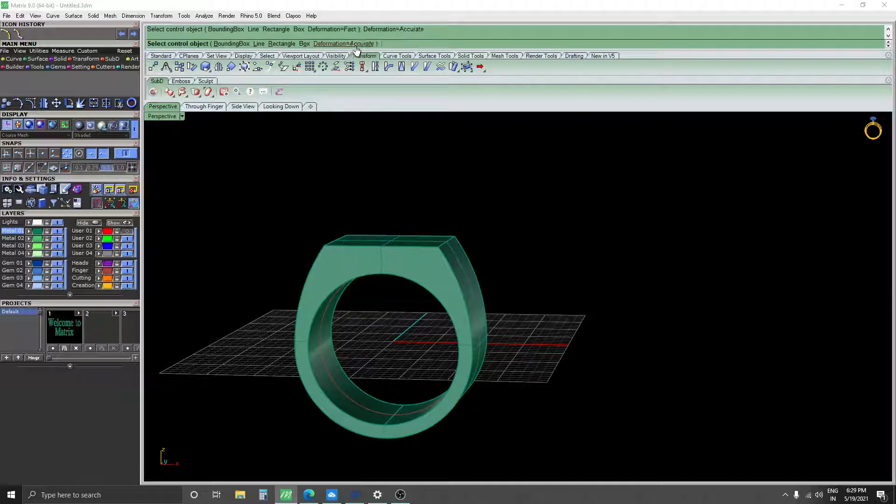
left_click(236, 45)
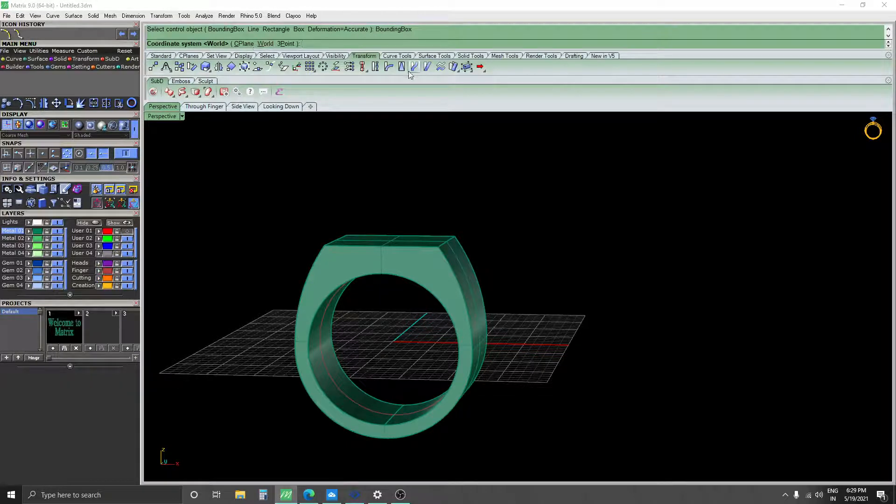
key("Return")
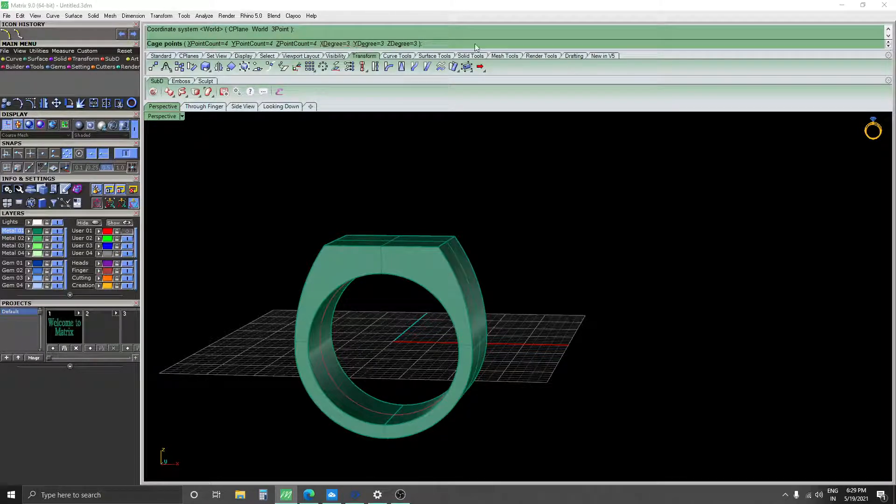
key("Return")
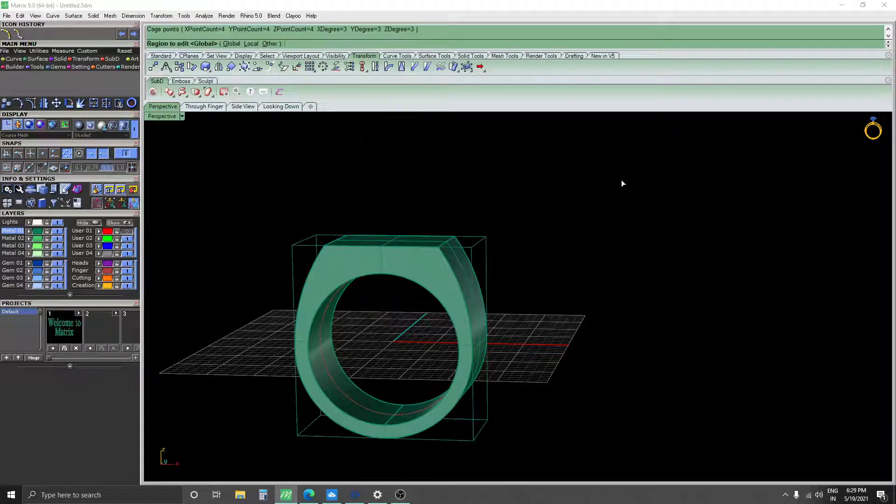
key("Return")
right_click_drag(539, 225, 394, 246)
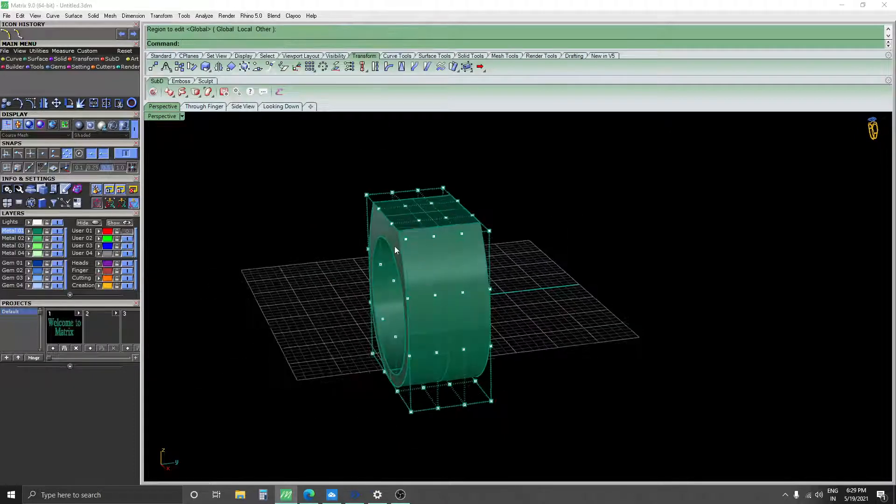
In the Side View, try narrowing the lowest row of cage points to about half width with Scale1D about the centre, then undo the cage edit
left_click(248, 106)
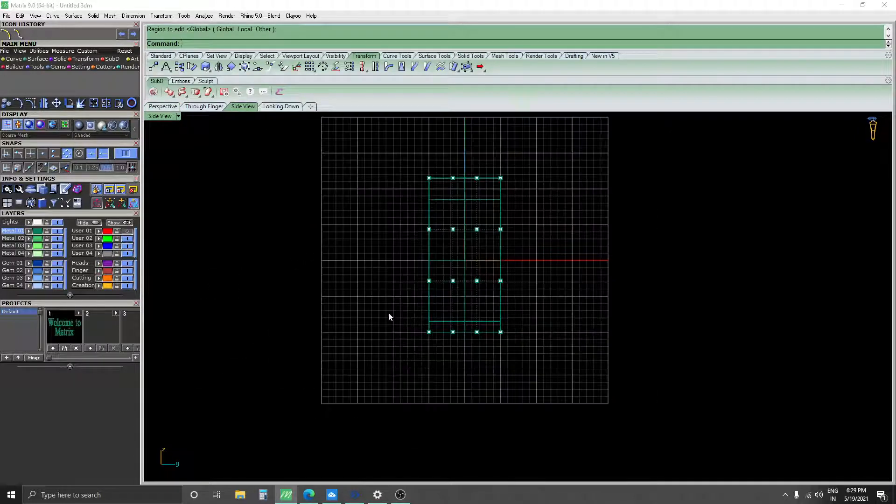
left_click_drag(388, 313, 578, 362)
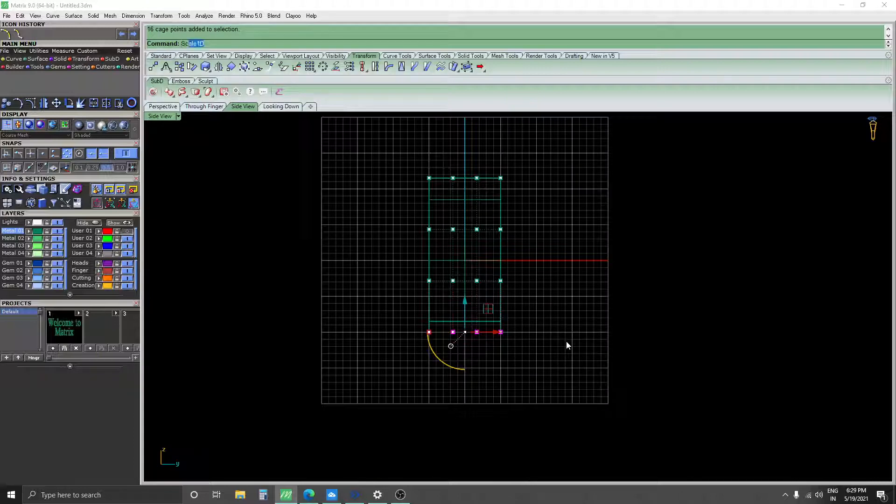
key("Return")
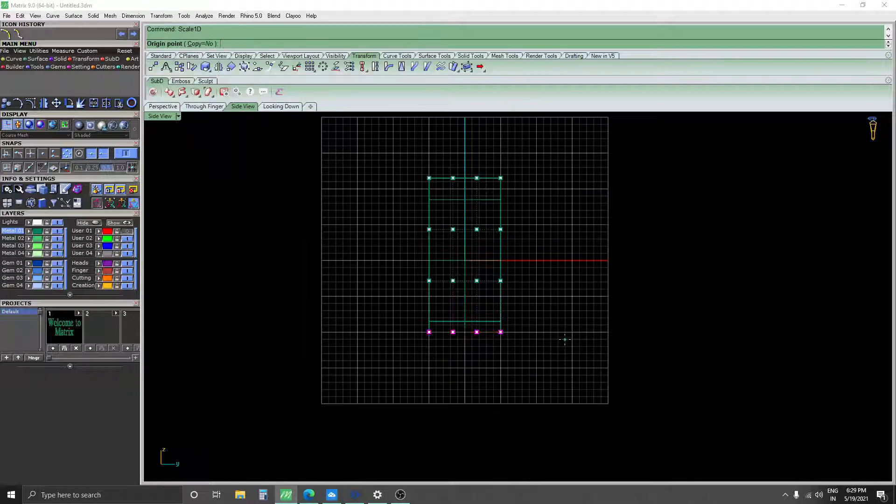
scroll(494, 333, "up", 3)
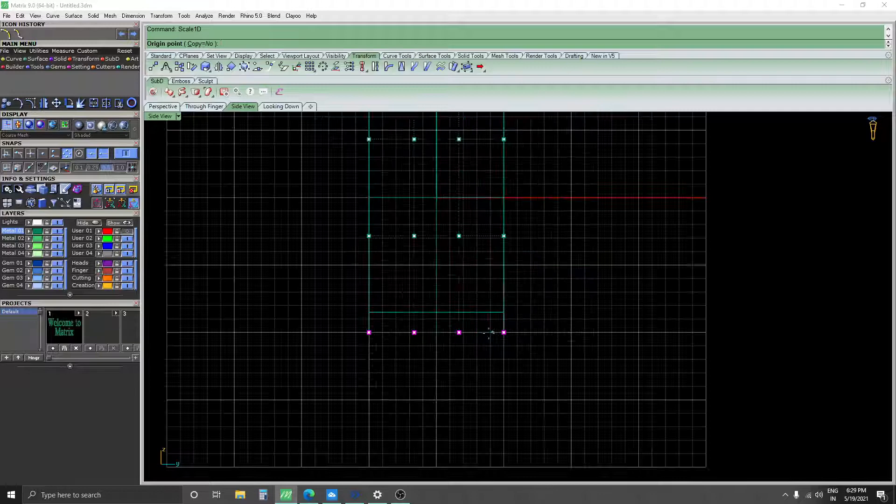
left_click(437, 333)
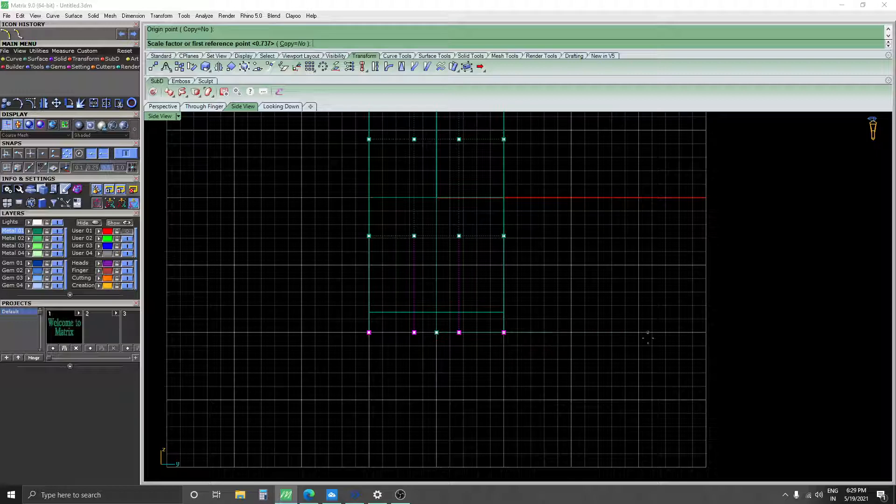
left_click(648, 334)
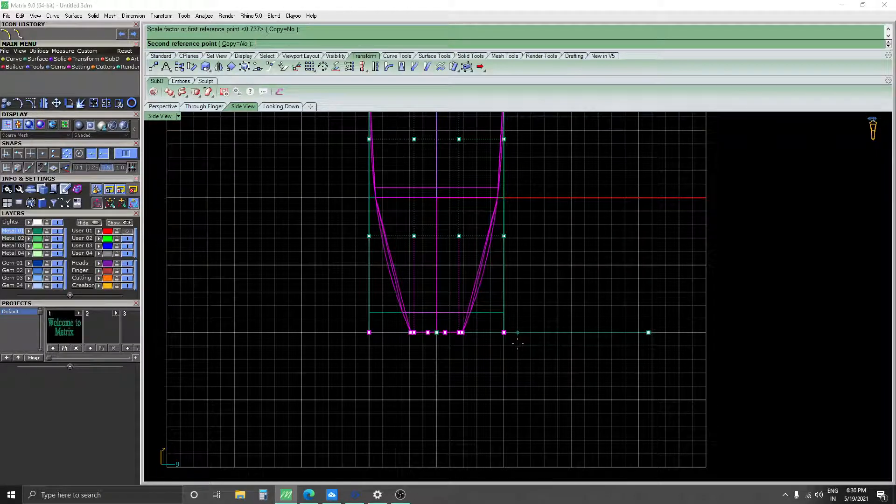
left_click(542, 346)
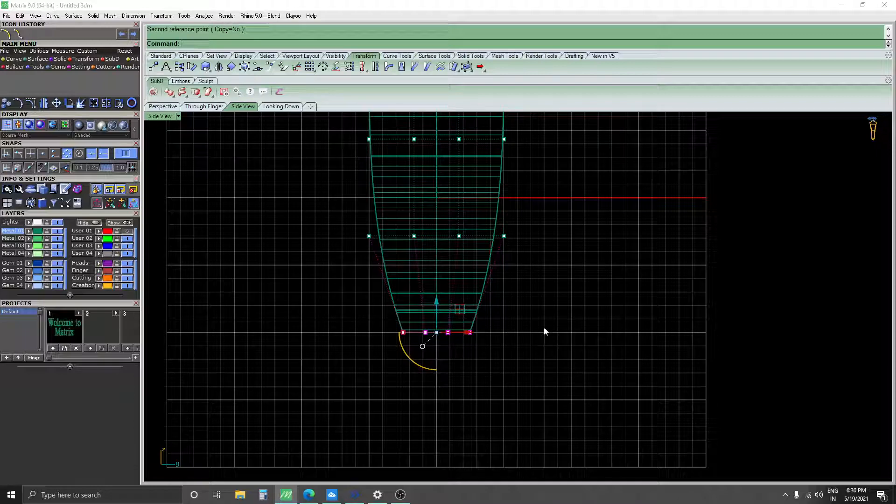
key("ctrl+z")
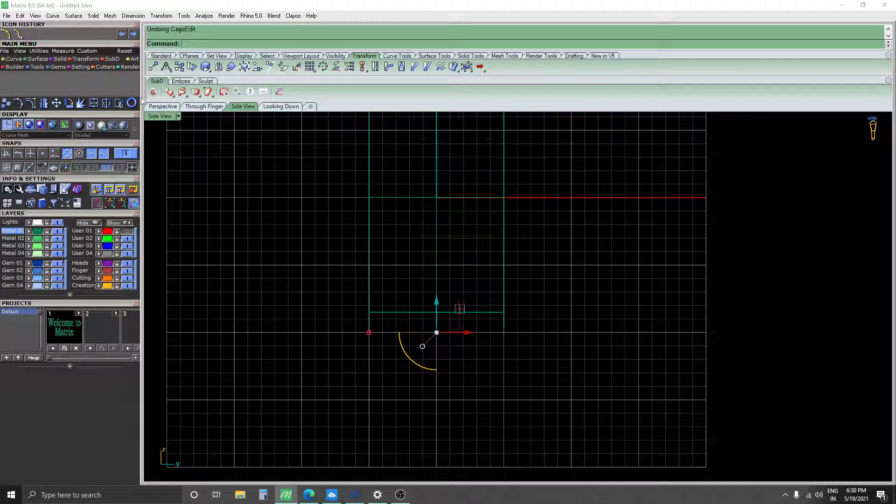
Duplicate the ring 10 units along the Y axis and put the copy away on the hidden User 02 layer
left_click(158, 106)
left_click(423, 237)
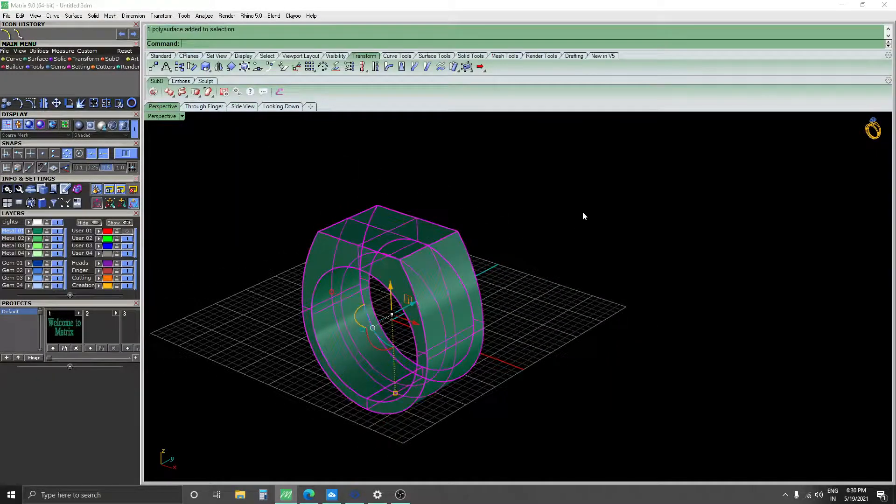
right_click_drag(582, 216, 500, 203)
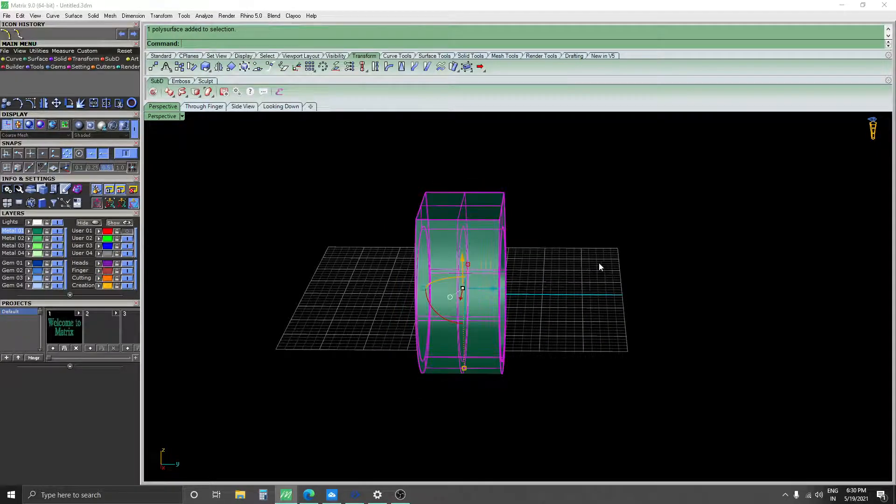
right_click_drag(600, 266, 606, 245)
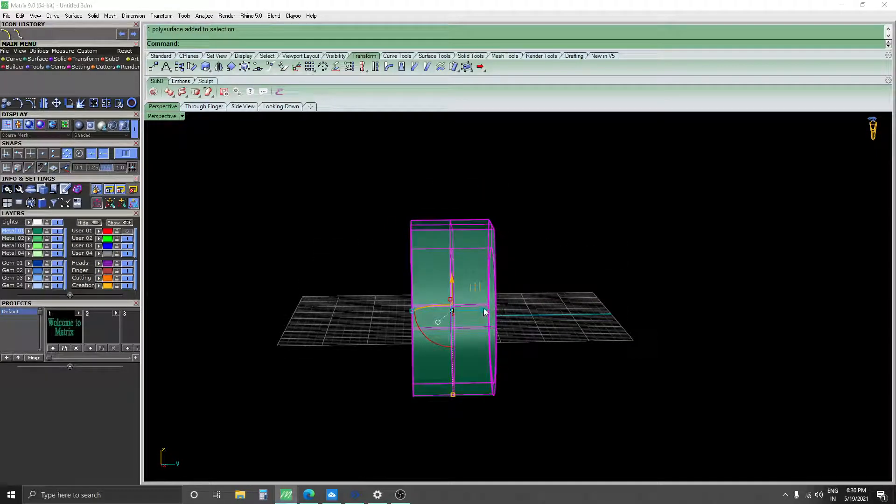
left_click(483, 308)
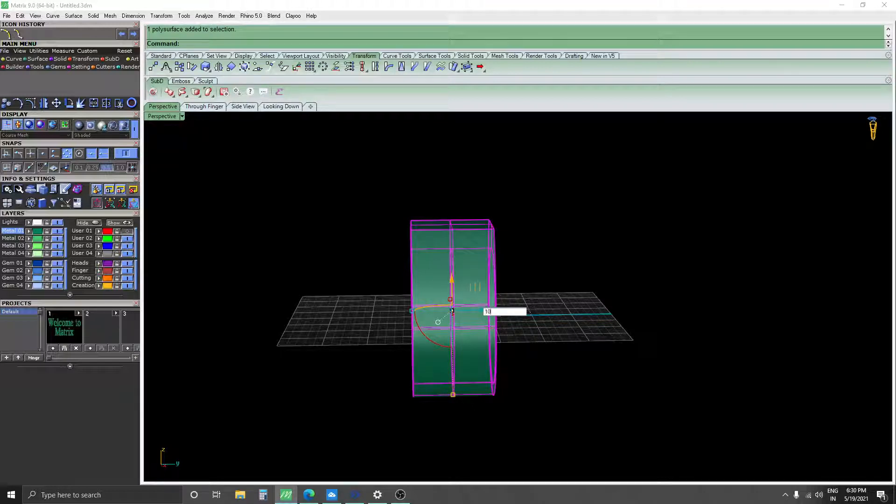
type("10")
key("Return")
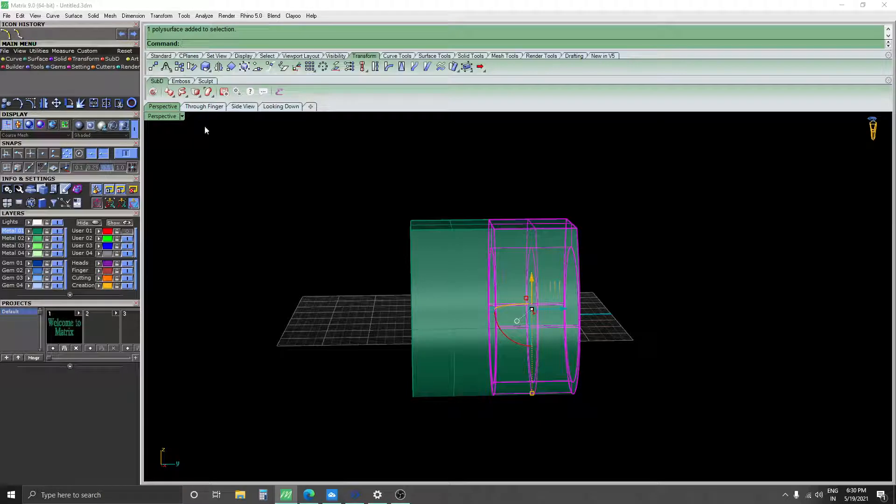
left_click(97, 238)
left_click(126, 239)
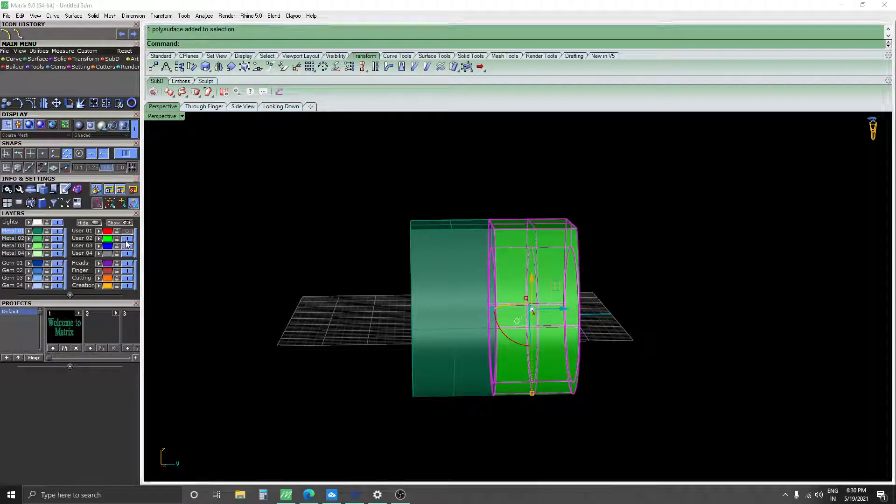
Apply CageEdit to the original ring using a World bounding box, accurate deformation and a global region
left_click(491, 260)
type("CageEdit")
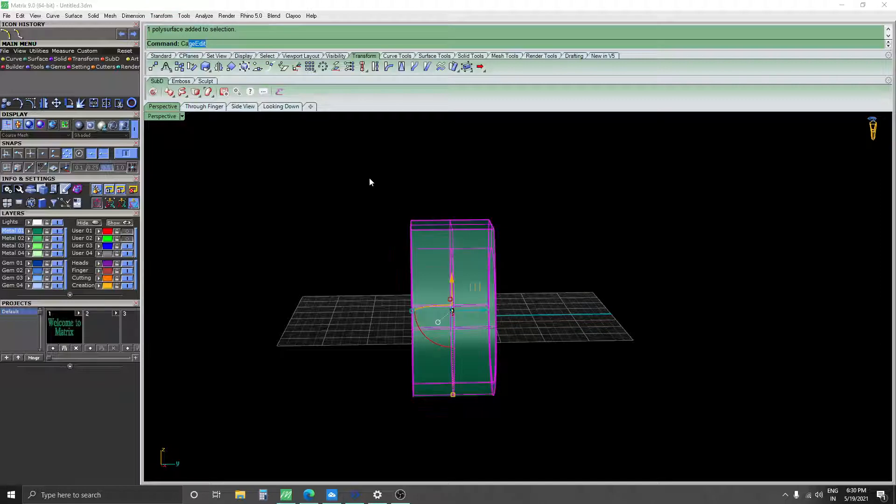
key("Return")
left_click(240, 44)
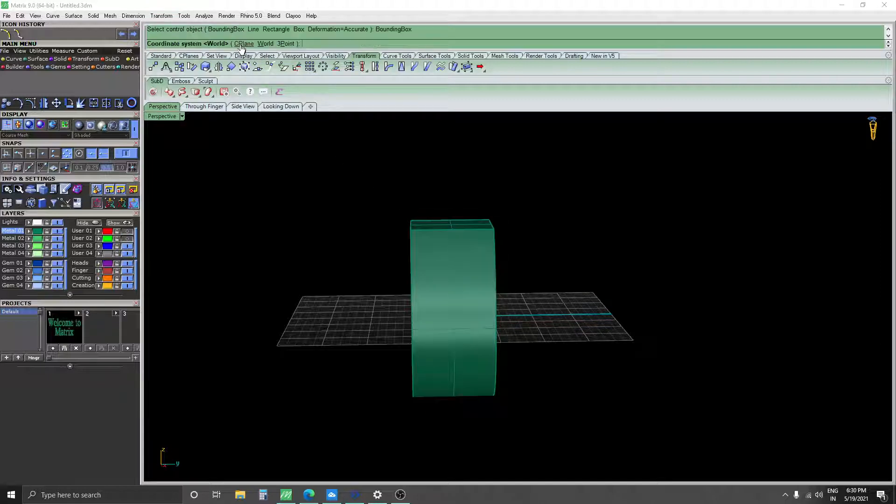
key("Return")
key("Return")
key("Return")
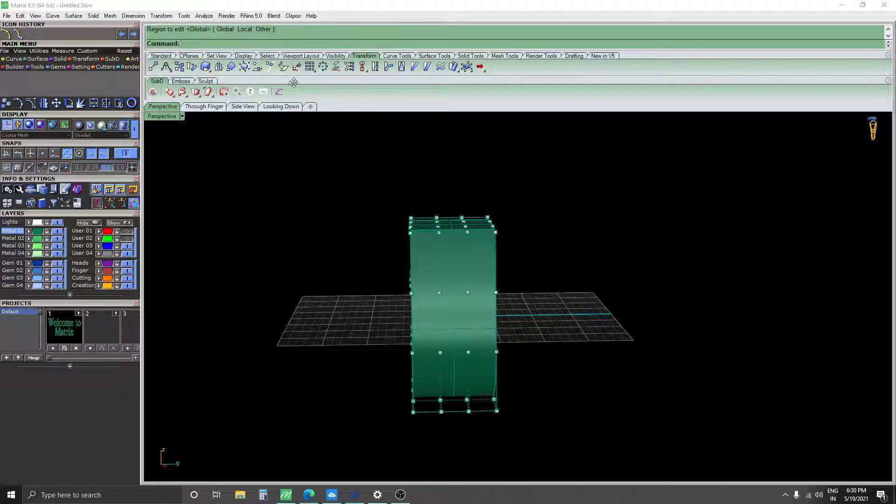
In the Side View, narrow the lowest row of cage points to a factor of about 0.59 with Scale1D about the centre
left_click(243, 108)
left_click_drag(337, 320, 653, 392)
type("Scale1D")
key("Return")
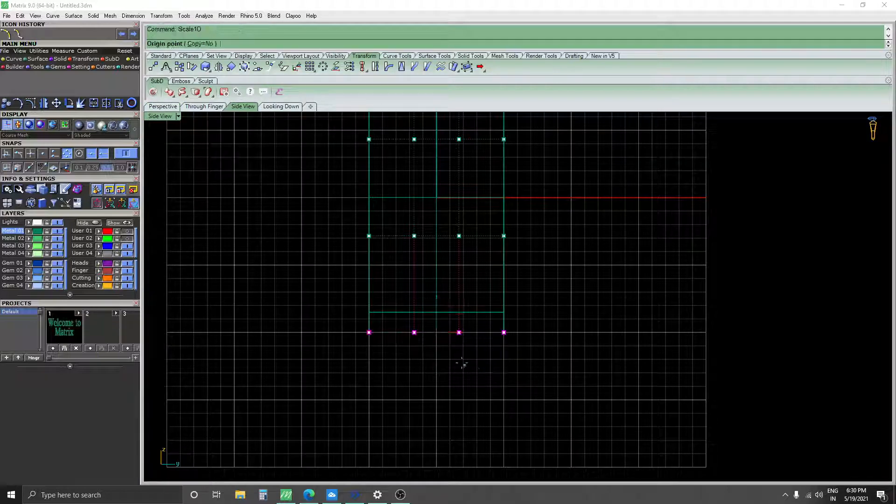
left_click(437, 332)
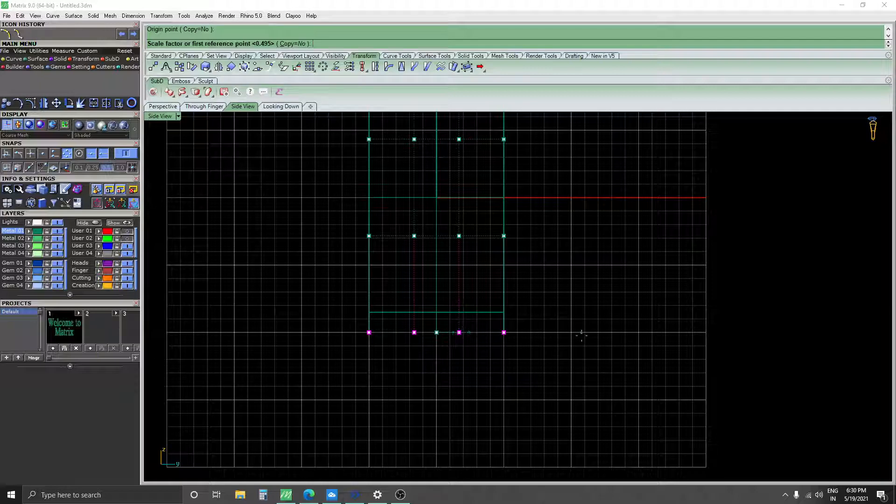
left_click(600, 333)
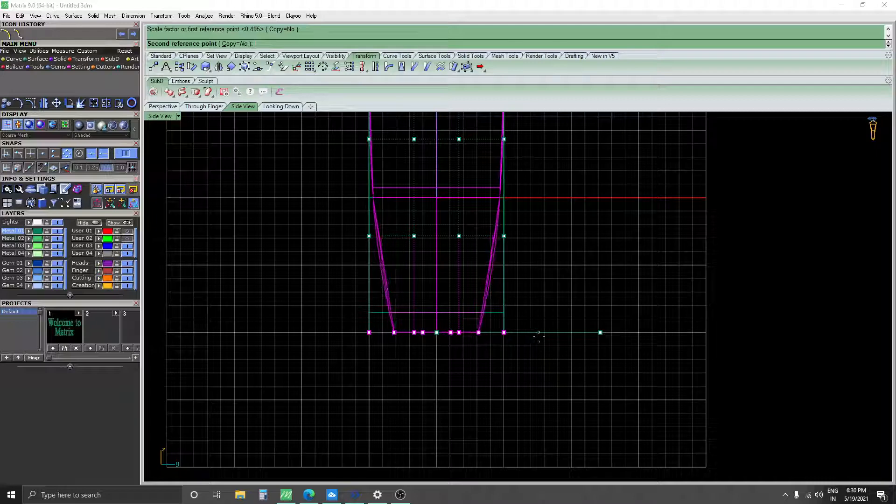
left_click(534, 337)
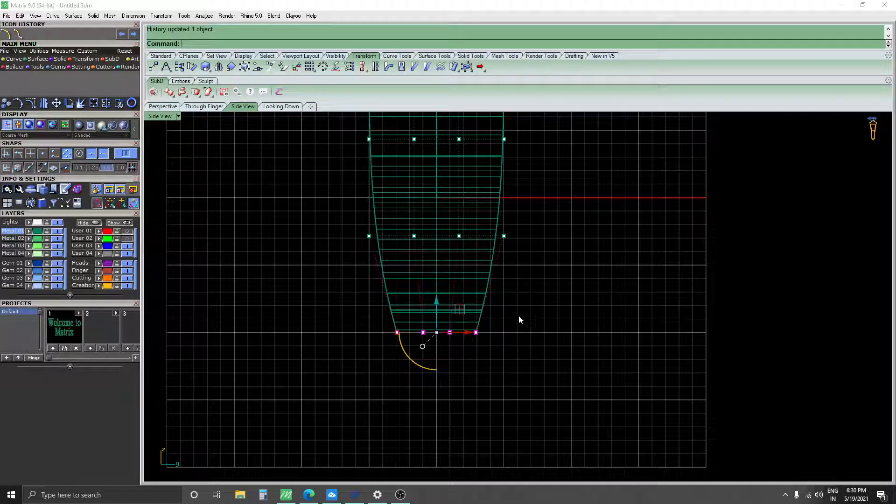
Narrow the second-lowest row of cage points to a factor of about 0.77 with Scale1D about the centre
right_click_drag(518, 317, 519, 393)
left_click_drag(314, 286, 583, 338)
right_click(615, 335)
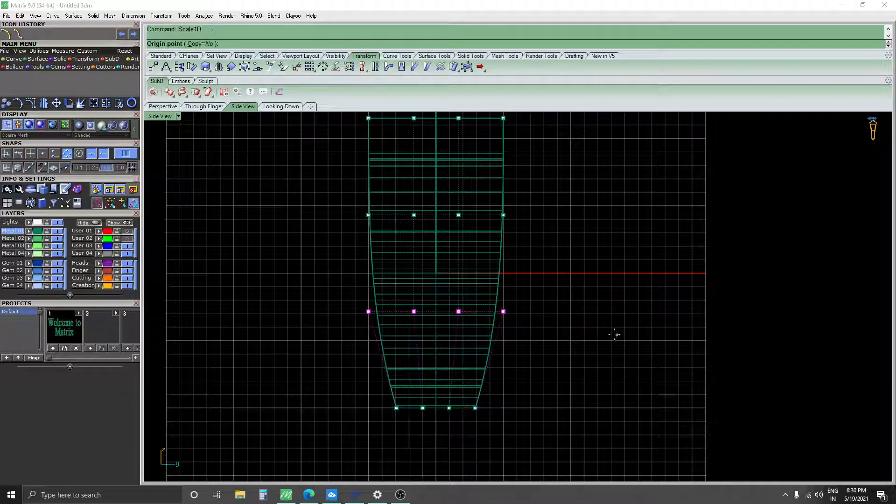
left_click(436, 312)
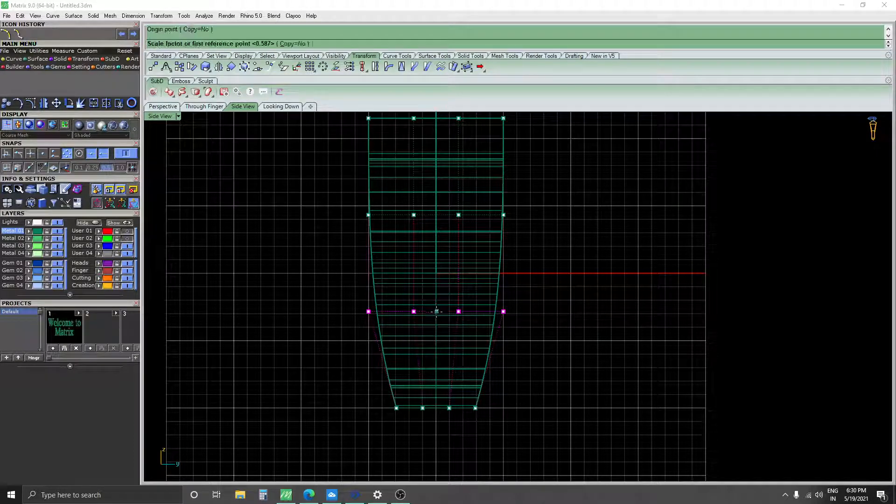
left_click(645, 311)
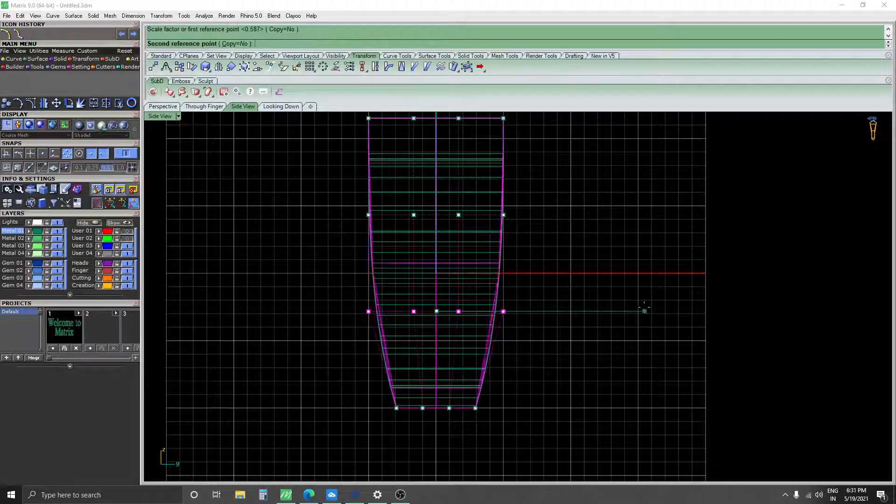
left_click(596, 311)
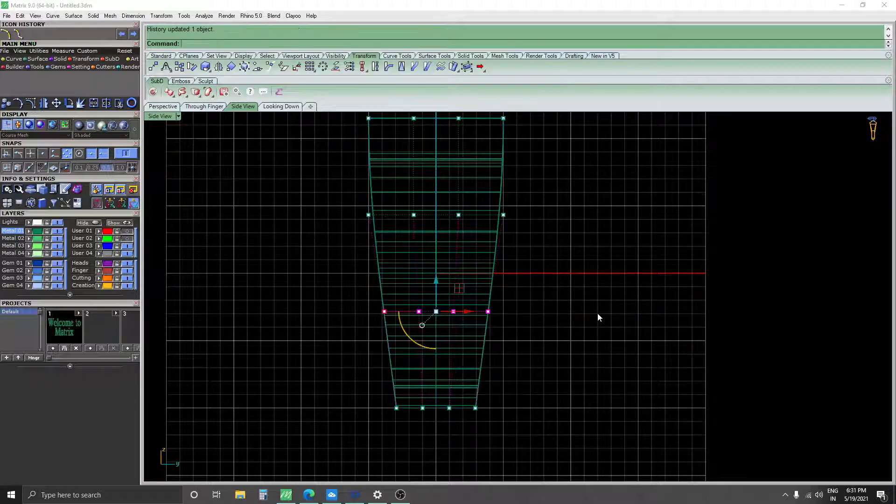
Narrow the row of cage points just below the top row to a factor of about 0.72 with Scale1D about the centre
right_click(598, 314)
scroll(500, 292, "down", 6)
right_click_drag(501, 294, 485, 338)
key("Escape")
left_click_drag(397, 281, 554, 312)
scroll(554, 312, "up", 6)
right_click(400, 299)
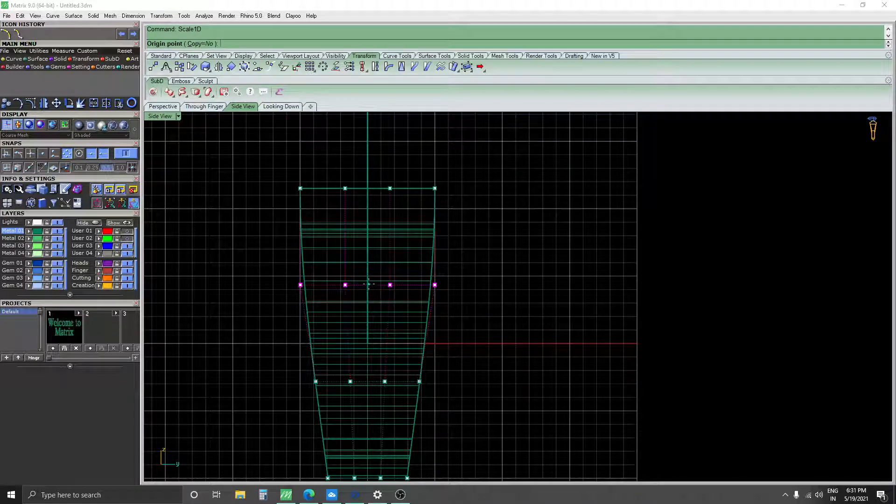
left_click(368, 284)
left_click(583, 284)
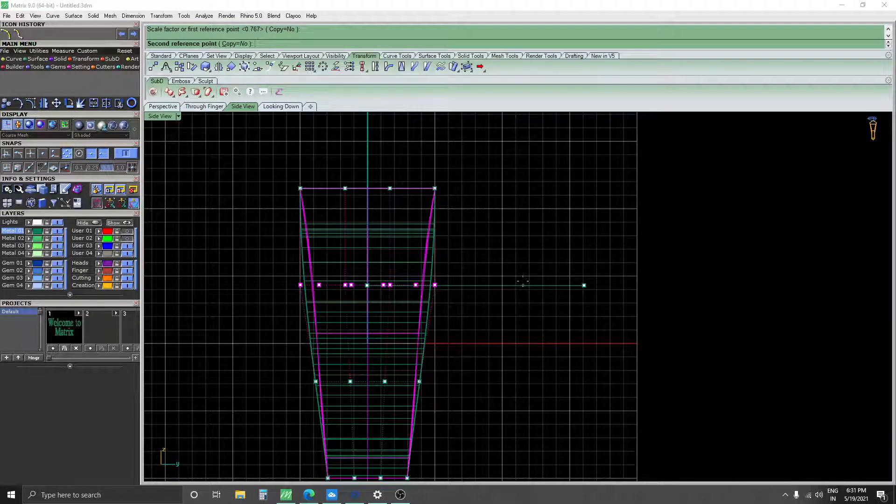
left_click(522, 308)
Narrow the second-lowest row of cage points further, by a factor of about 0.65, with Scale1D about the centre
right_click_drag(513, 345, 532, 285)
left_click_drag(300, 306, 553, 337)
right_click(448, 330)
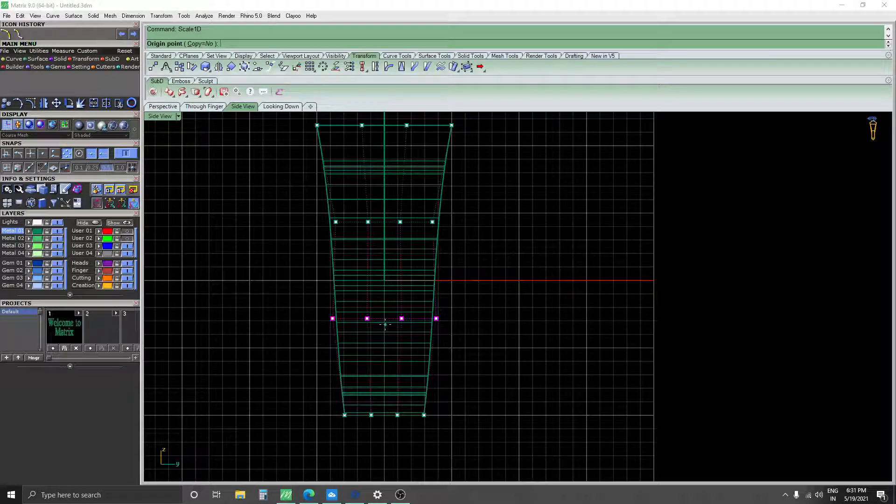
left_click(383, 323)
left_click(647, 323)
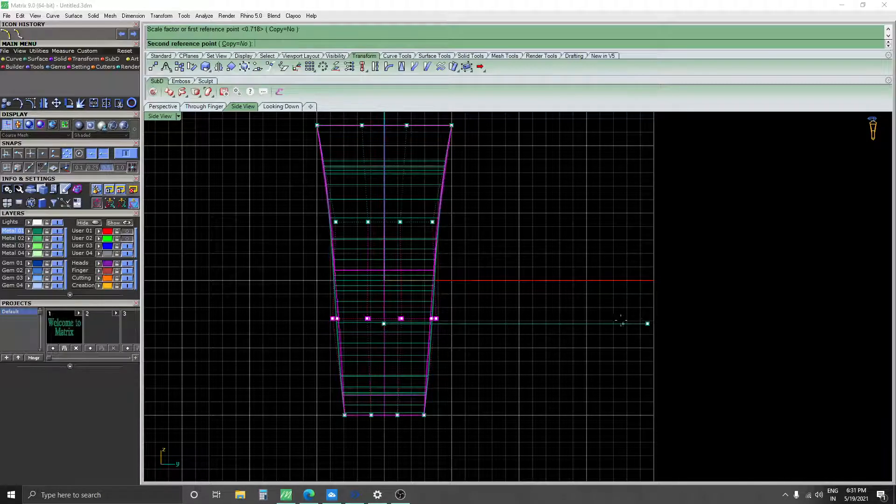
left_click(556, 323)
left_click(536, 361)
Narrow the lowest row of cage points further, by a factor of about 0.7, with Scale1D about the centre, and turn off the cage points
left_click_drag(321, 400, 496, 436)
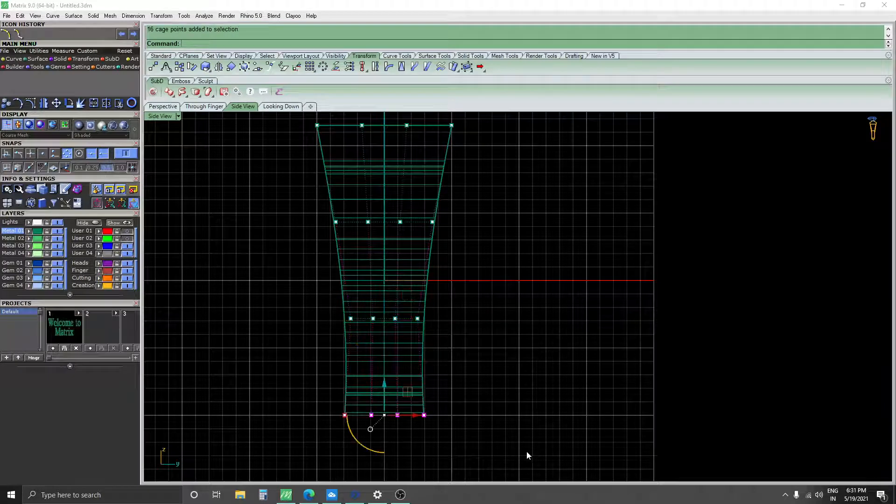
key("Return")
left_click(384, 415)
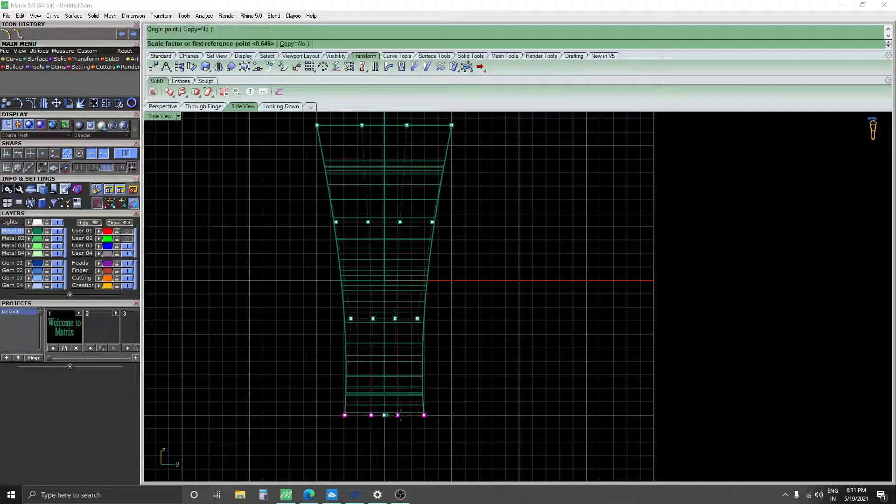
left_click(607, 415)
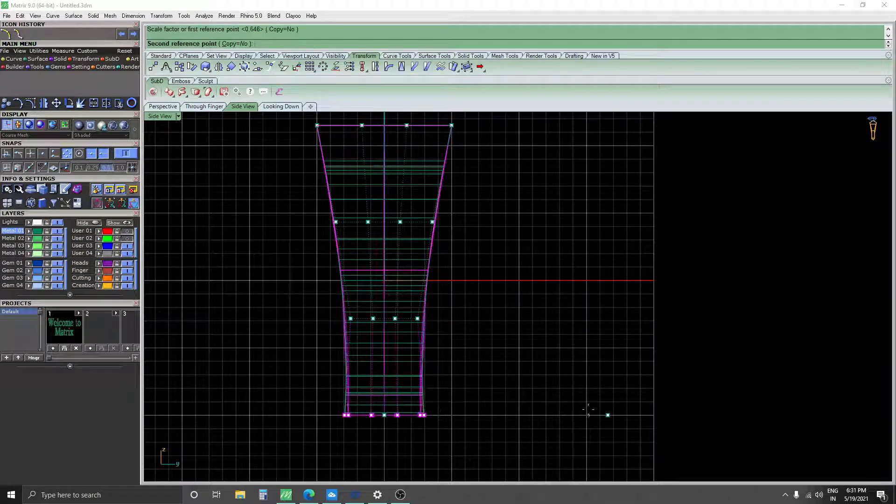
left_click(541, 416)
key("Escape")
key("Escape")
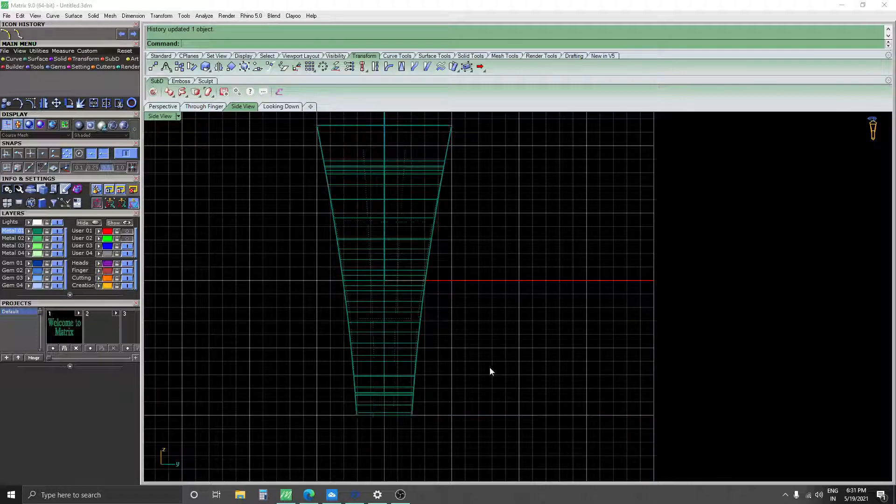
Delete the leftover control cage in the Perspective view and check the tapered ring from several angles
left_click(163, 107)
mouse_move(411, 236)
right_mouse_down()
mouse_move(482, 253)
mouse_move(543, 235)
right_mouse_up()
left_click(485, 401)
key("Delete")
right_click_drag(480, 402, 391, 299)
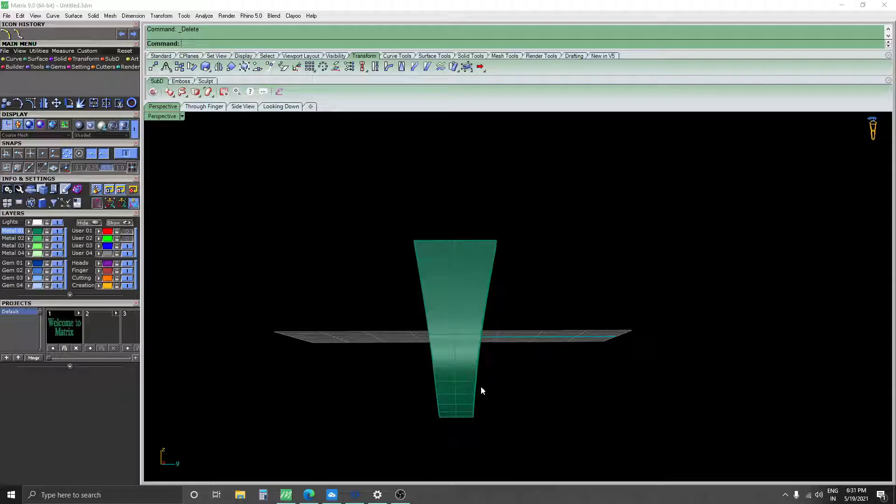
right_click_drag(468, 293, 344, 179)
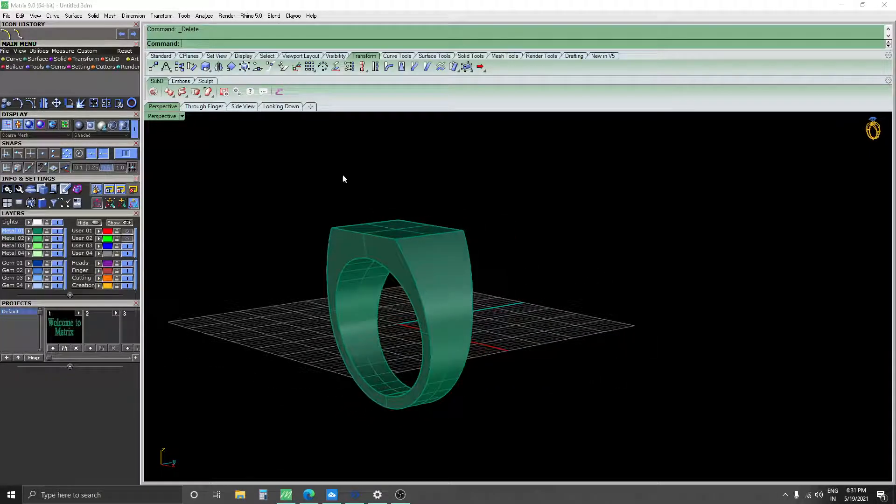
Show the User 02 layer and move the green ring copy back along the Y axis onto the original ring
left_click(127, 239)
right_click_drag(550, 243, 525, 238)
left_click(526, 238)
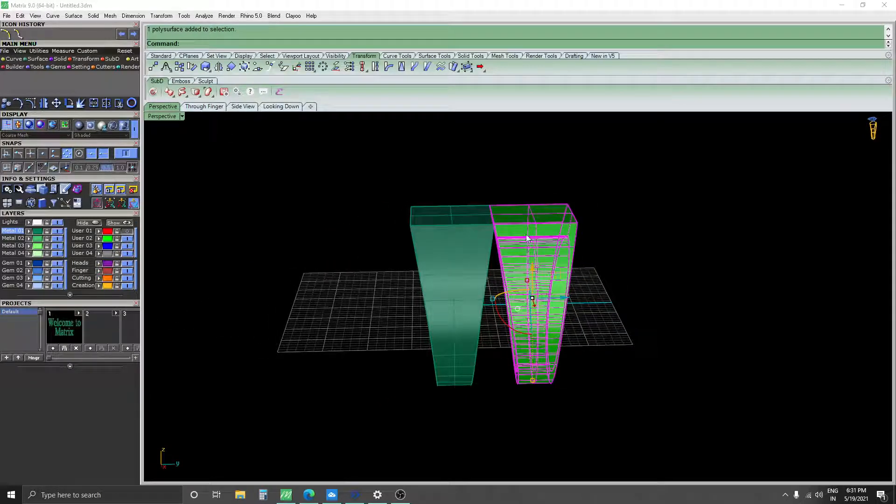
left_click(565, 298)
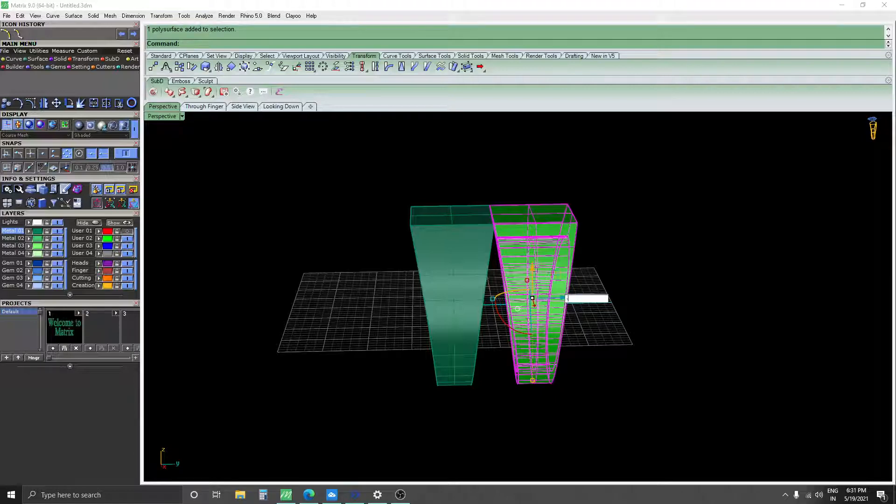
key("Return")
left_click(519, 280)
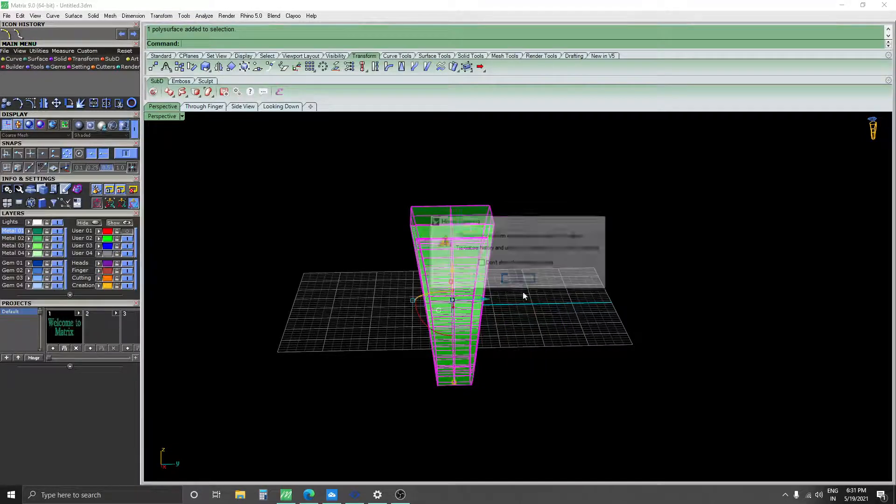
Set the Through Finger view to Shaded display mode with the green copy still selected
right_click_drag(524, 296, 665, 295)
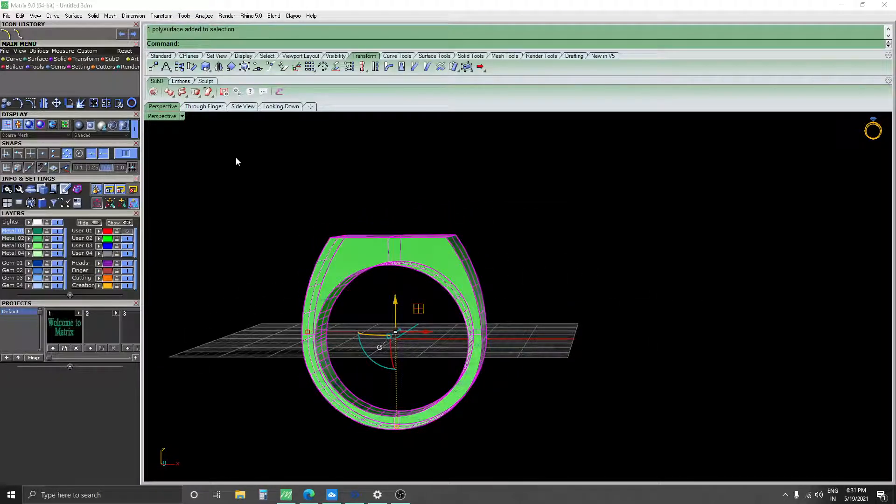
key("ctrl+Tab")
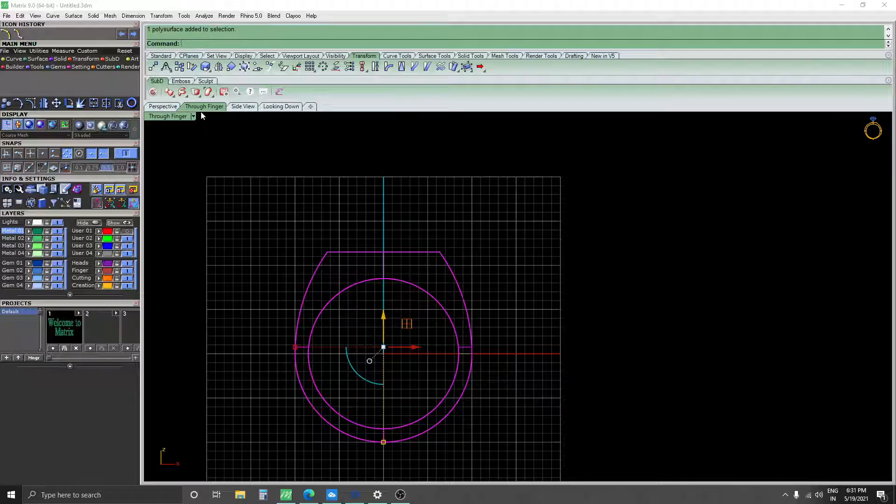
left_click(193, 116)
left_click(252, 27)
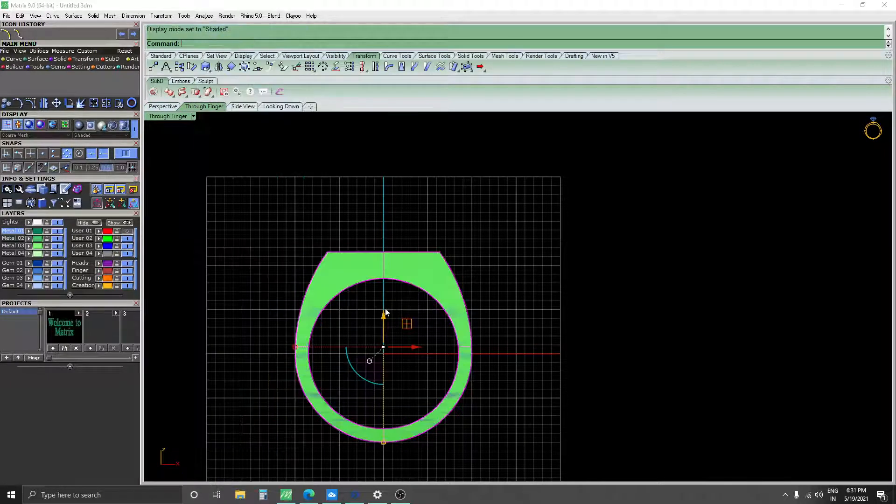
Scale the green ring copy down uniformly in the Through Finger view until its outside meets the original ring's finger hole
scroll(385, 310, "up", 1)
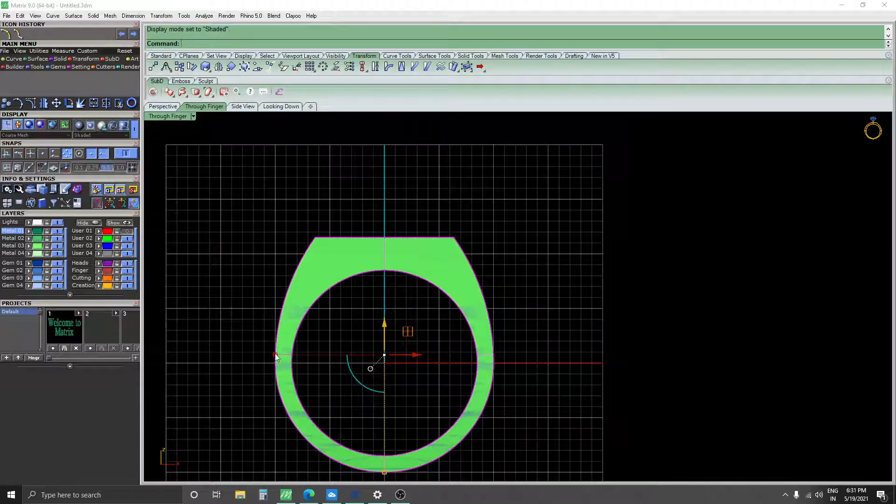
left_click_drag(276, 354, 292, 357)
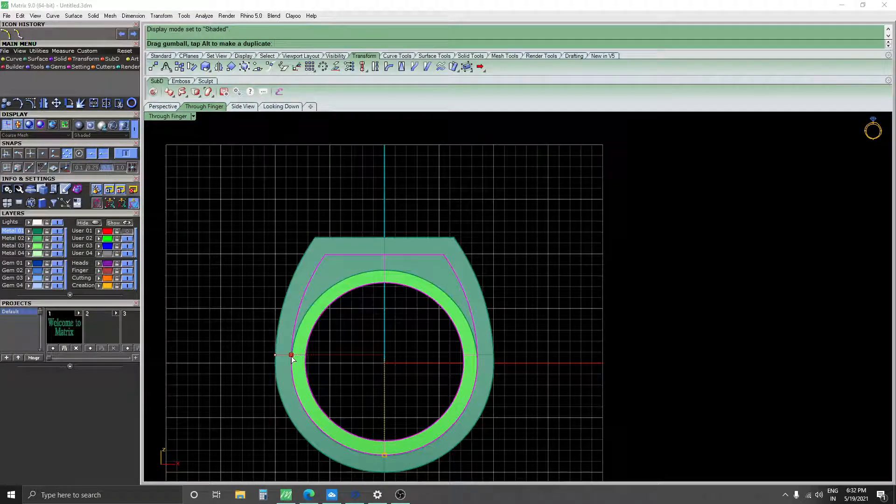
key("Escape")
right_click_drag(533, 339, 555, 297)
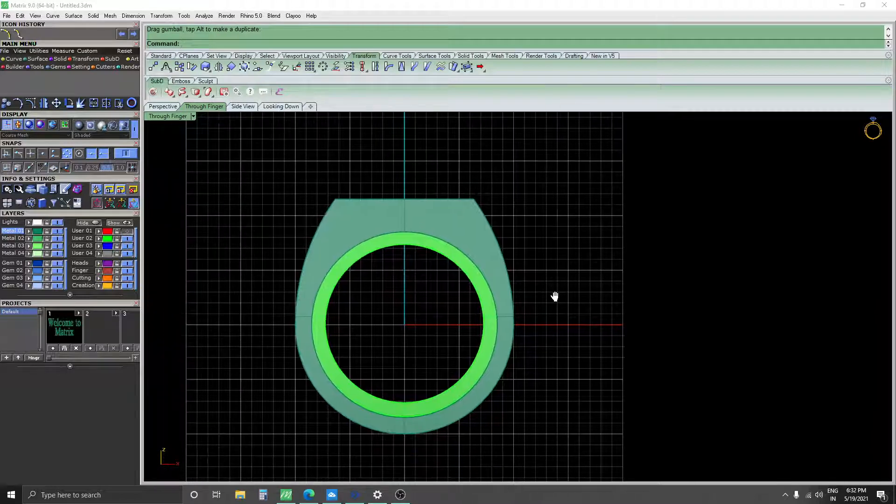
Compare the nested rings in the Through Finger view in Wireframe display, ending in X-Ray display
left_click(193, 117)
left_click(214, 20)
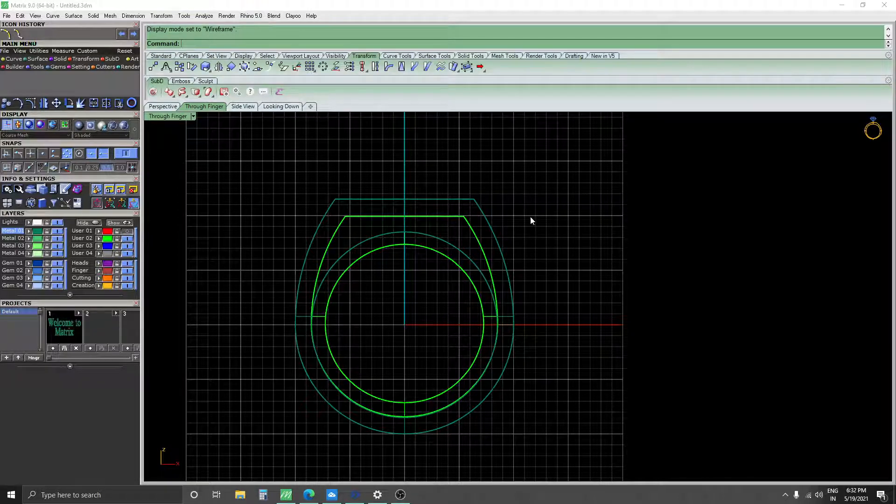
left_click(194, 116)
left_click(214, 62)
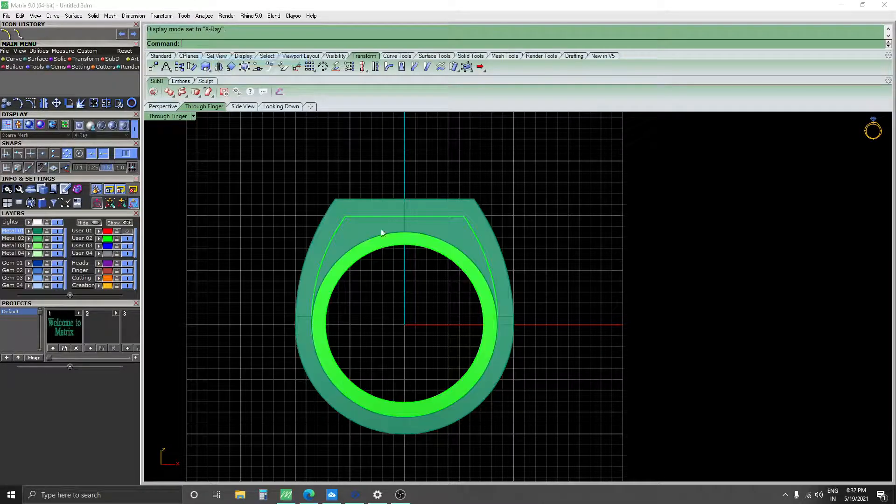
Set the Perspective view to X-Ray display mode to reveal the green copy inside the ring
left_click(163, 107)
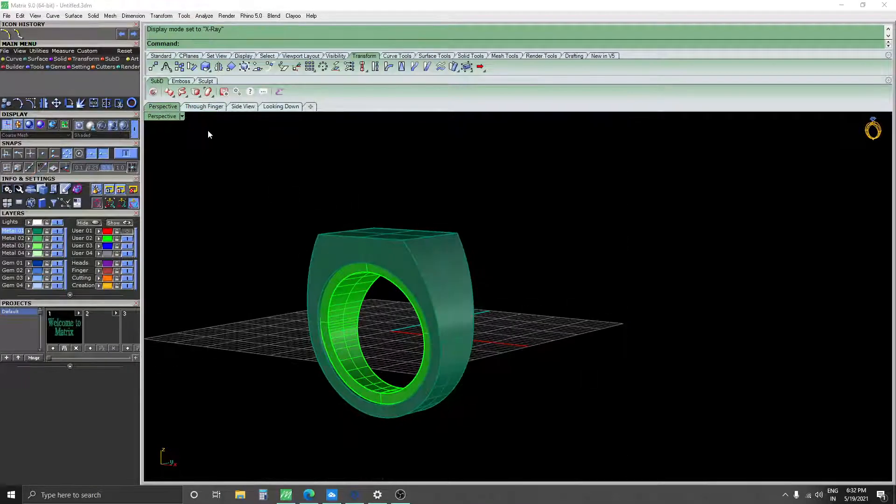
left_click(183, 117)
left_click(216, 48)
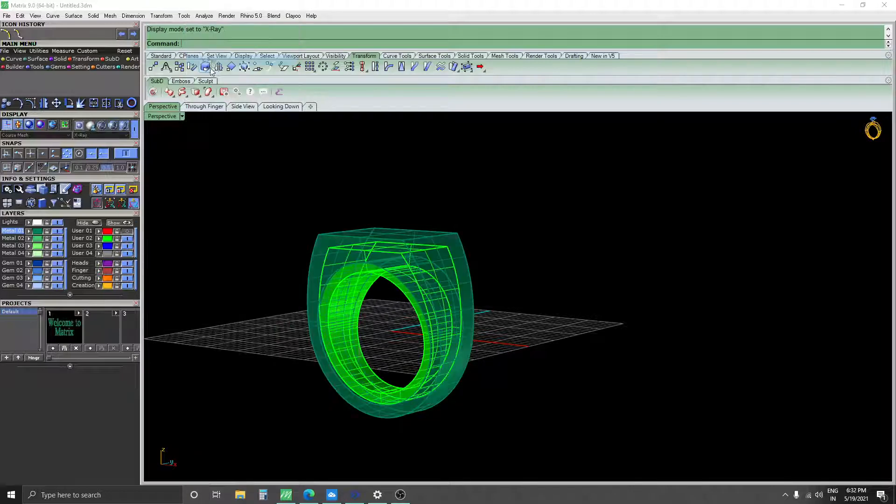
Squash the green inner copy slightly along the Z axis from a front-facing Perspective view
right_click_drag(457, 254, 482, 246)
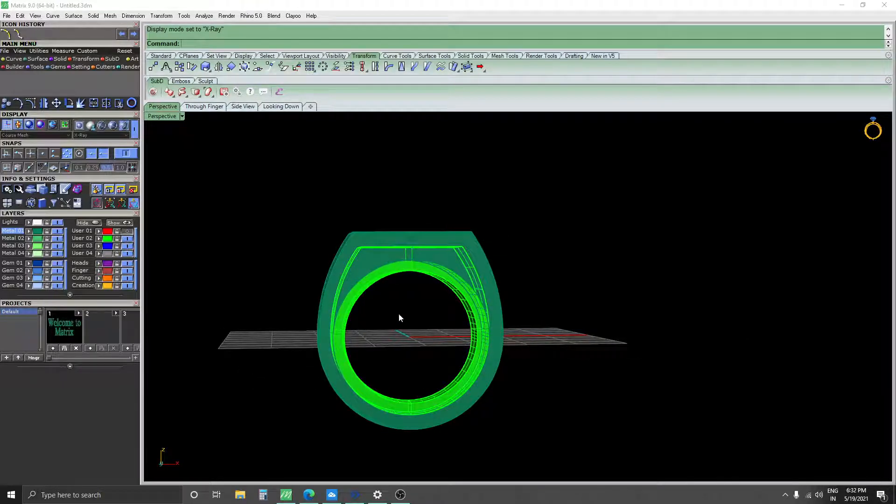
left_click(379, 369)
right_click_drag(379, 368, 480, 347)
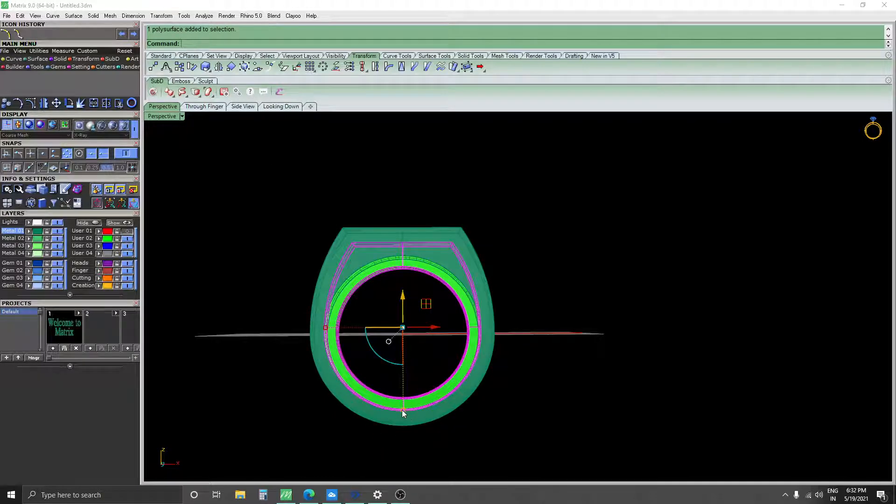
left_click_drag(402, 410, 401, 404)
left_click(561, 321)
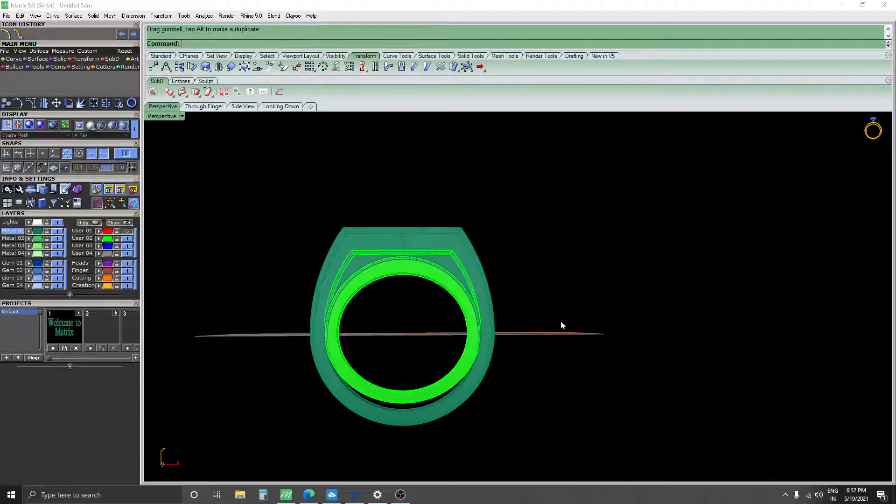
Narrow the green inner copy along the Y axis about its centre, fine-tuning the width in the Side View
right_click_drag(561, 322, 290, 312)
left_click(359, 308)
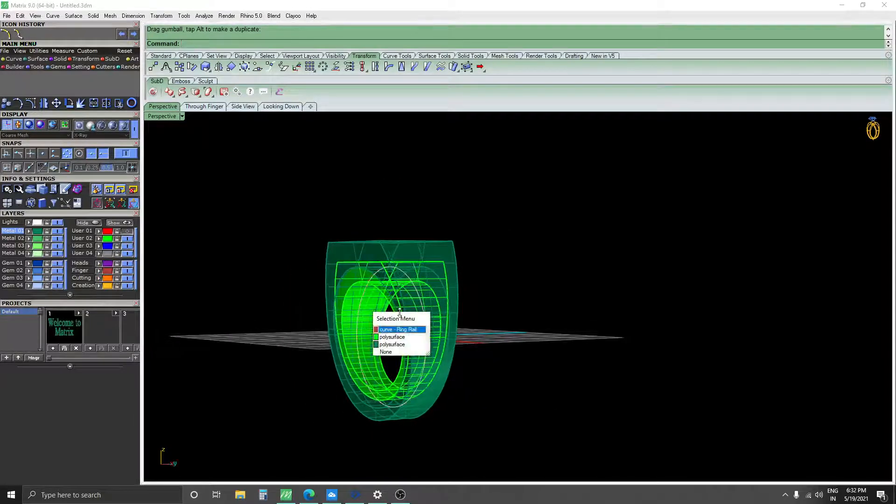
left_click(400, 347)
right_click_drag(400, 347, 503, 330)
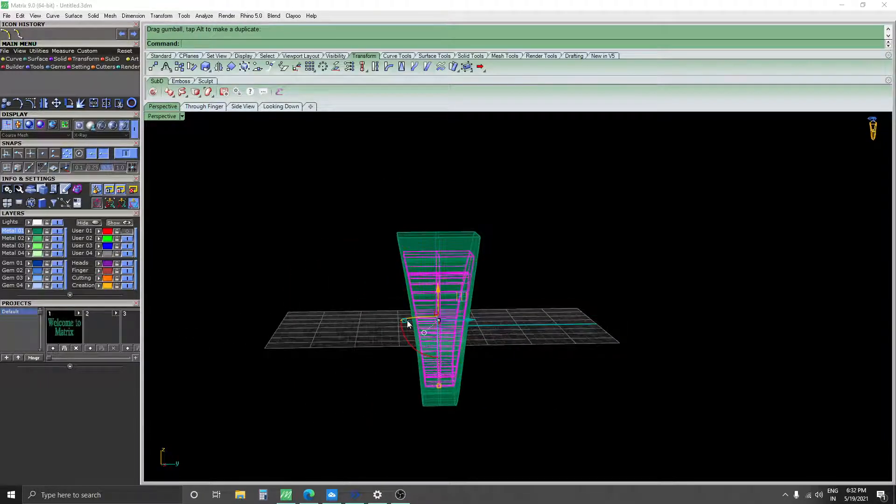
left_click_drag(408, 323, 412, 323)
left_click(243, 106)
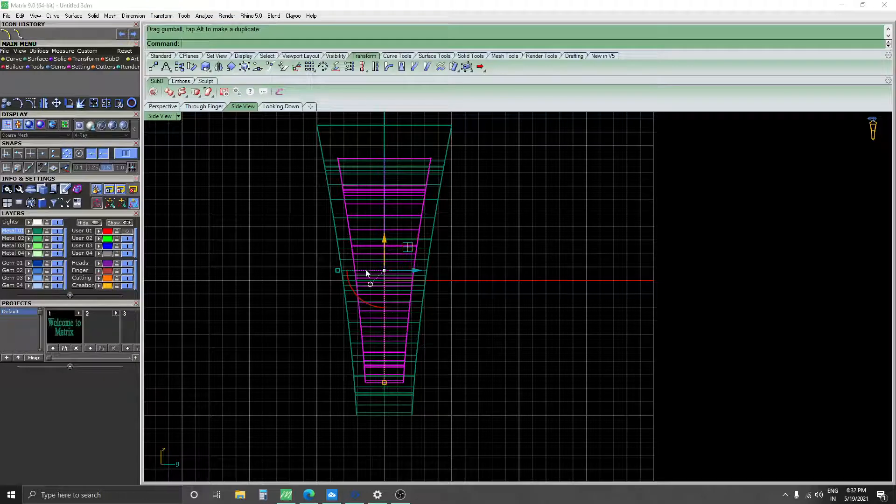
left_click_drag(338, 272, 340, 271)
left_click(478, 278)
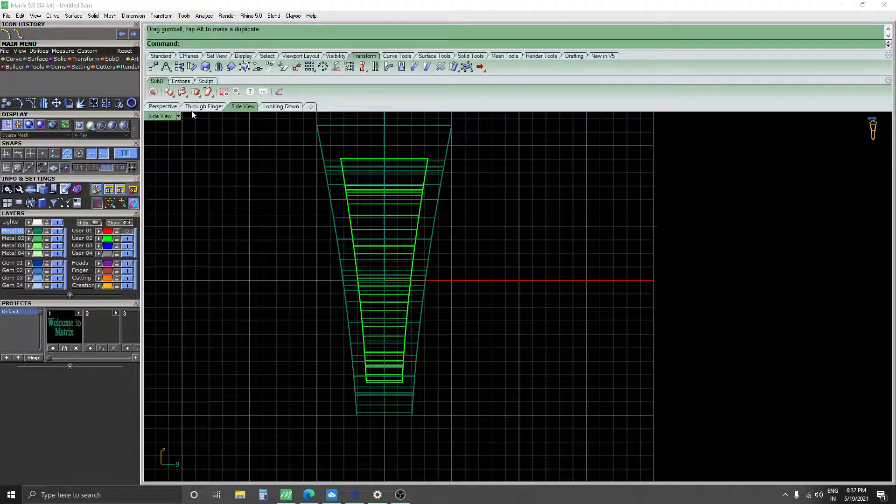
Stretch the green inner copy slightly taller along the Z axis in the Perspective view, undoing a stray scale
left_click(175, 106)
right_click_drag(220, 141, 614, 267)
left_click(329, 351)
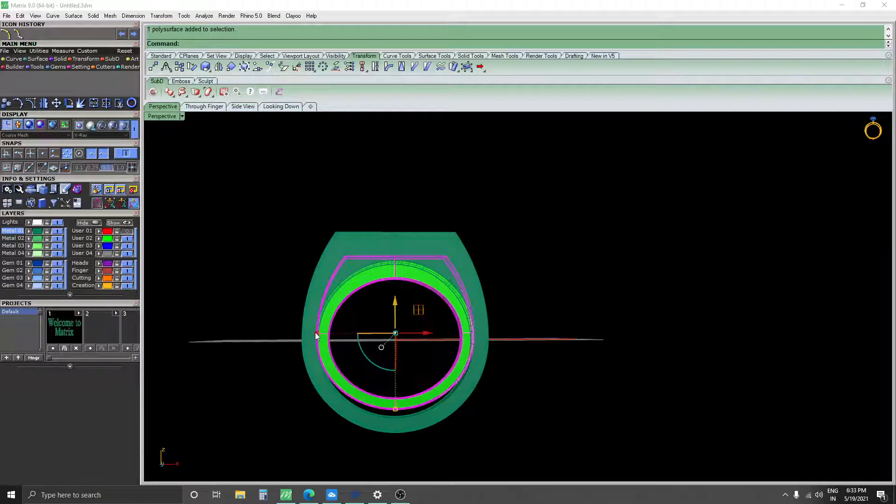
left_click_drag(315, 332, 315, 334)
key("ctrl+z")
left_click_drag(395, 414, 394, 412)
left_click(522, 344)
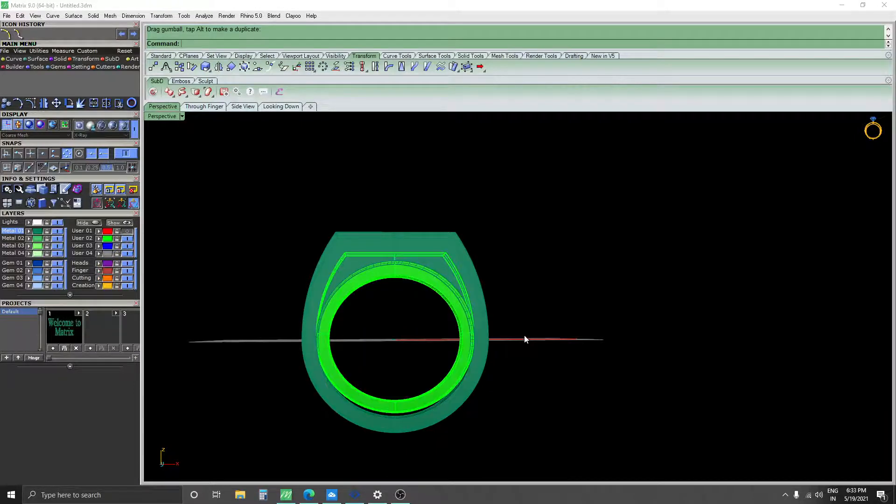
Subtract the green inner copy from the outer ring with BooleanDifference to hollow out the shank and head
type("BooleanDifference")
key("Return")
left_click(386, 250)
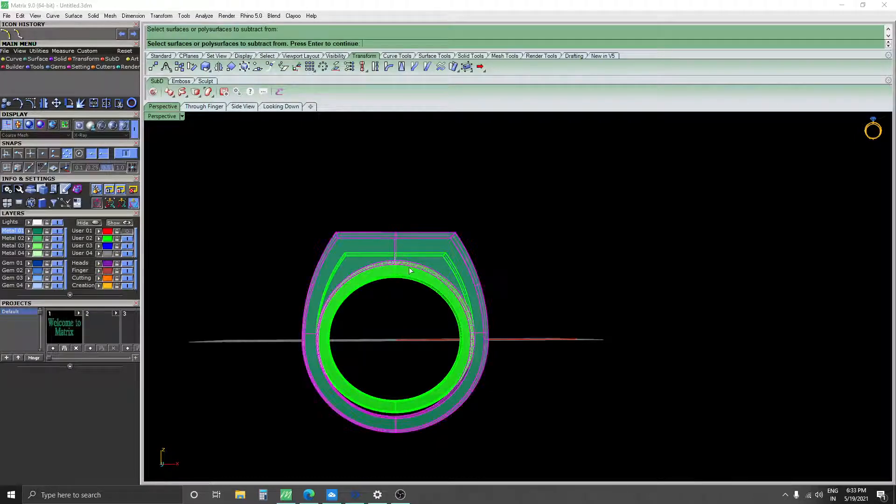
key("Return")
left_click(418, 276)
key("Return")
right_click_drag(425, 281, 475, 260)
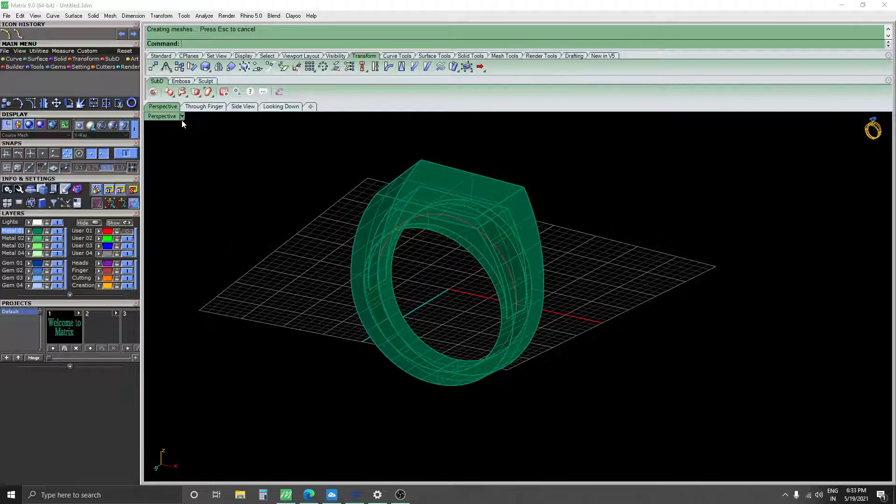
Set the Perspective view to Shaded display and inspect the hollowed inside of the ring up close
left_click(182, 116)
left_click(205, 39)
mouse_move(366, 175)
right_mouse_down()
mouse_move(508, 218)
mouse_move(472, 150)
mouse_move(356, 213)
mouse_move(360, 316)
mouse_move(394, 348)
mouse_move(550, 362)
mouse_move(525, 385)
mouse_move(510, 354)
mouse_move(526, 331)
mouse_move(221, 144)
right_mouse_up()
scroll(347, 333, "up", 8)
scroll(511, 355, "down", 6)
scroll(511, 355, "up", 4)
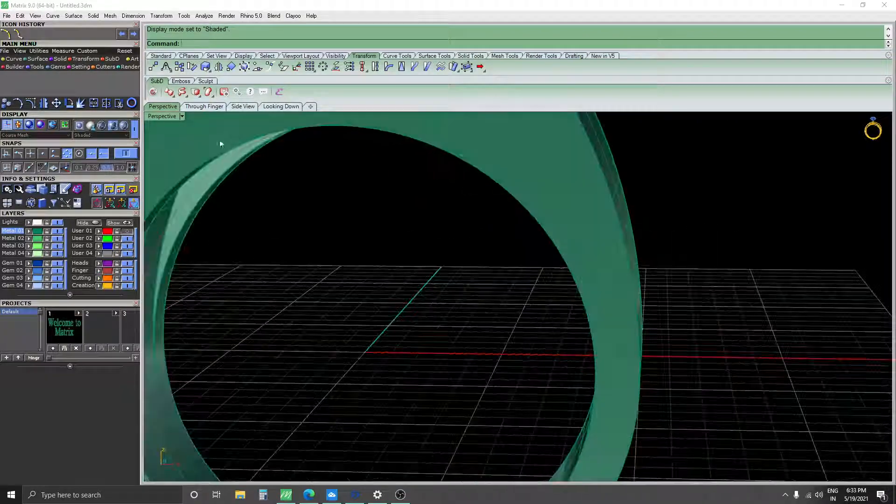
Set the Perspective view to Machine display mode and bring the whole ring back into view
left_click(183, 117)
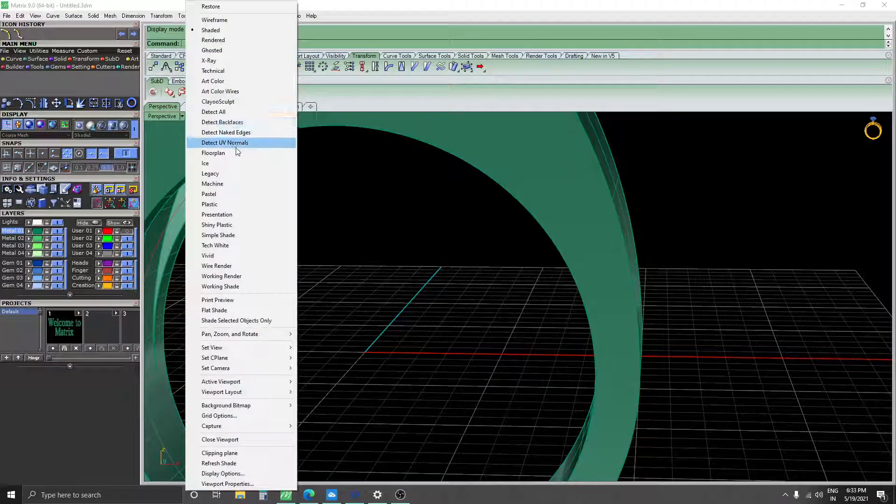
left_click(212, 183)
right_click_drag(243, 186, 460, 256)
scroll(432, 220, "down", 7)
scroll(397, 200, "up", 2)
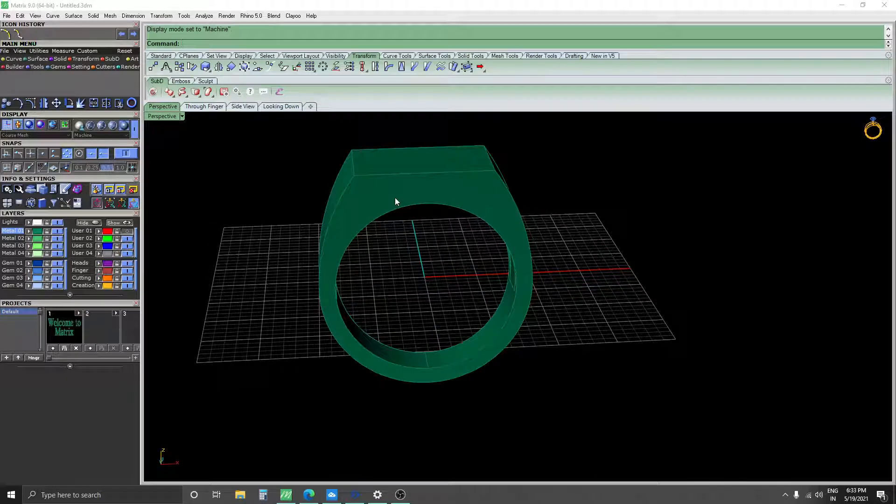
Fillet the flat top's edges and the outer side edges of the shank with a 0.3 radius using FilletEdge
key("Return")
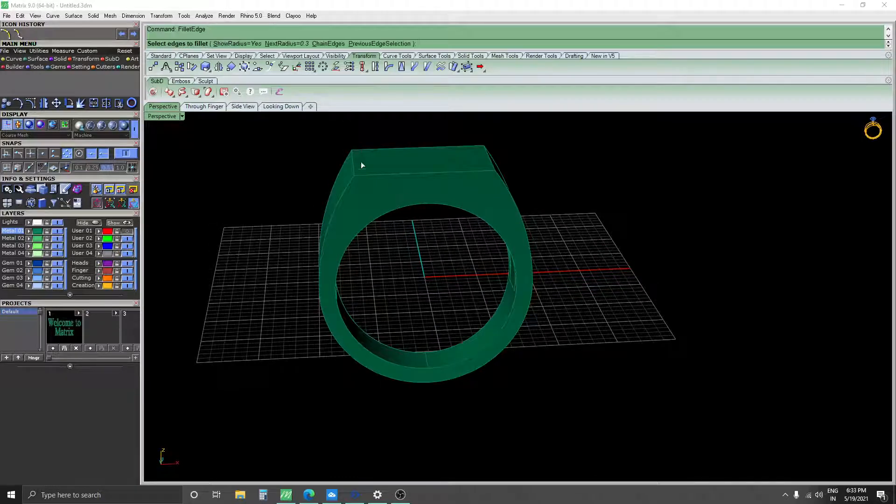
left_click_drag(336, 147, 573, 183)
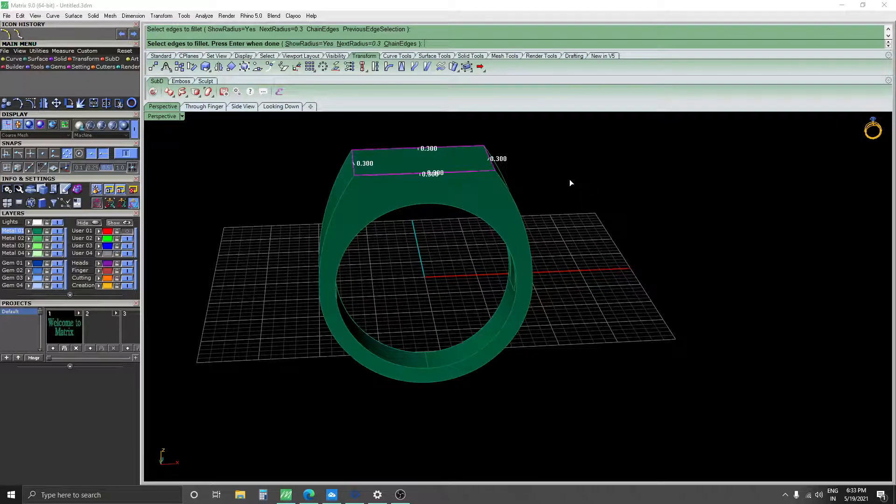
right_click_drag(569, 179, 493, 179)
left_click(334, 193)
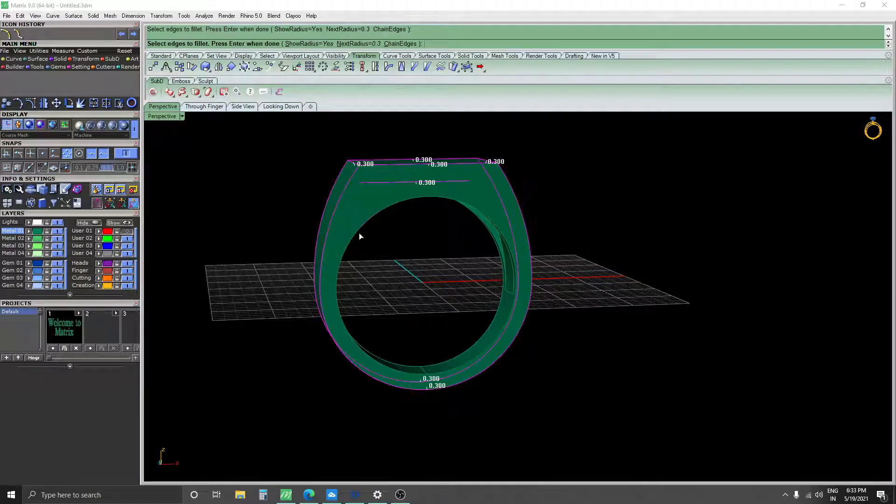
right_click_drag(534, 337, 554, 299)
right_click_drag(508, 206, 495, 272)
key("Return")
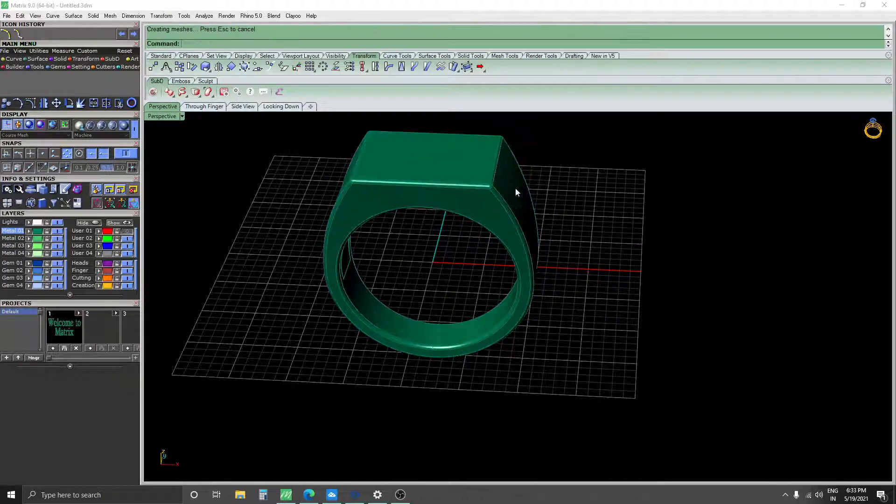
Fillet the front and back edges around the finger hole with a 0.1 radius using FilletEdge
mouse_move(515, 188)
right_mouse_down()
mouse_move(485, 174)
mouse_move(543, 135)
mouse_move(556, 114)
mouse_move(373, 452)
right_mouse_up()
scroll(399, 321, "up", 3)
right_click_drag(399, 321, 414, 332)
right_click(390, 284)
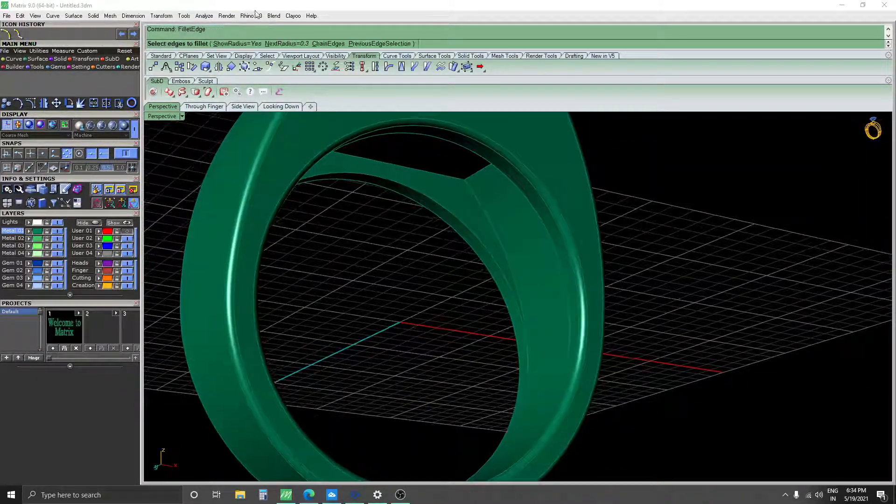
left_click(295, 43)
type("0")
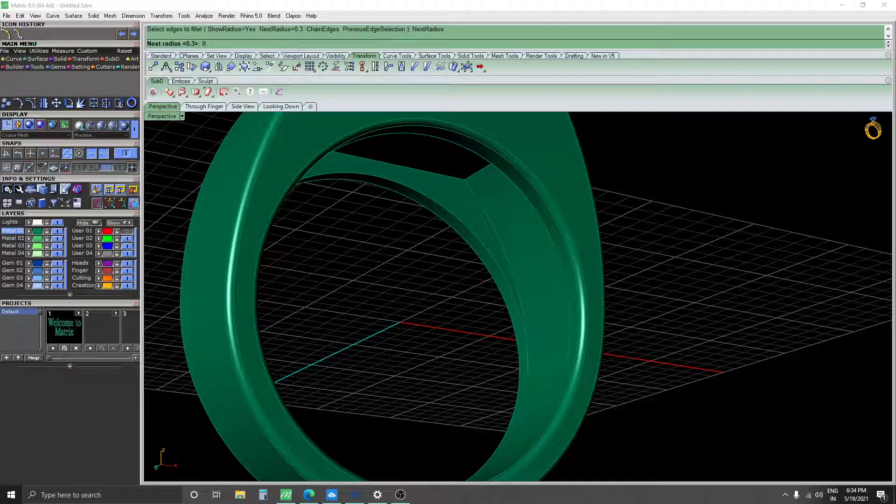
type(".1")
key("Return")
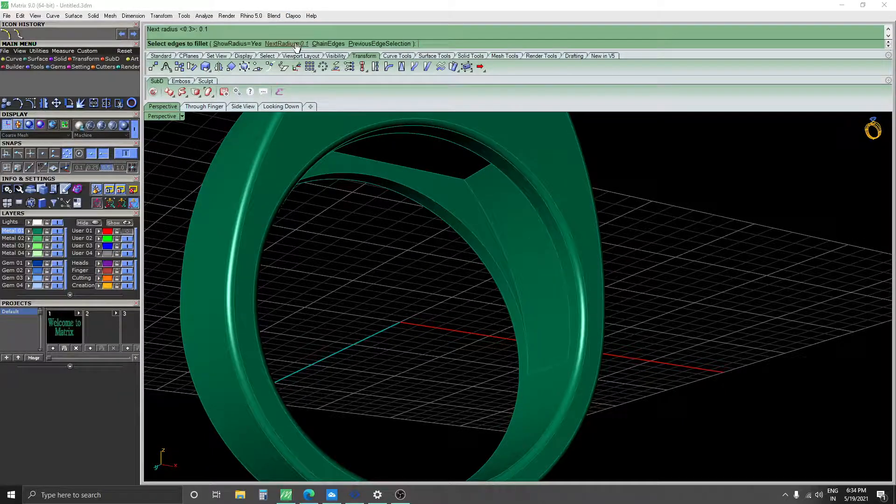
left_click(456, 209)
right_click_drag(454, 214, 390, 190)
left_click(579, 196)
key("Return")
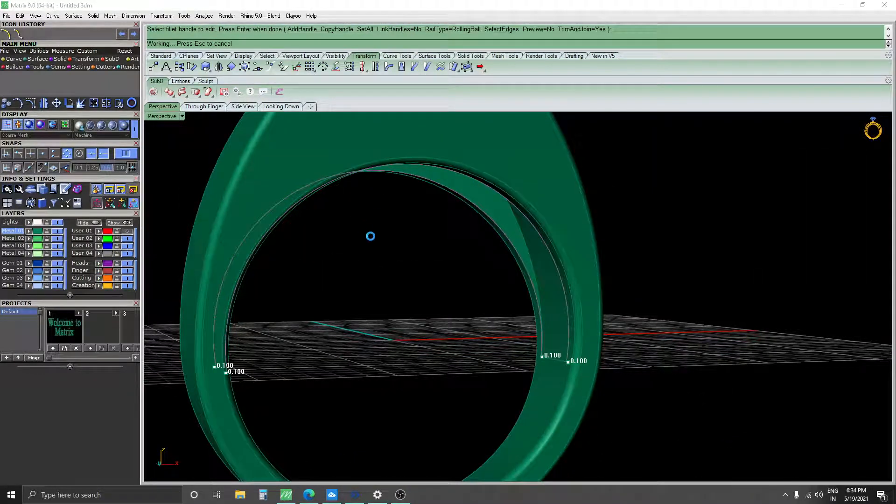
key("Return")
Examine the filleted edges and the hollowed inside of the ring from several angles, up close and as a whole
right_click_drag(390, 256, 587, 296)
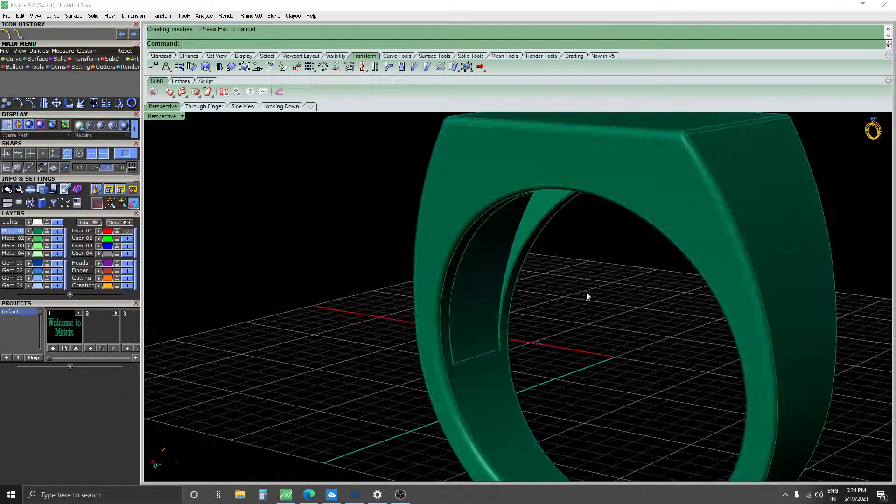
scroll(490, 349, "up", 10)
right_click_drag(514, 344, 155, 317)
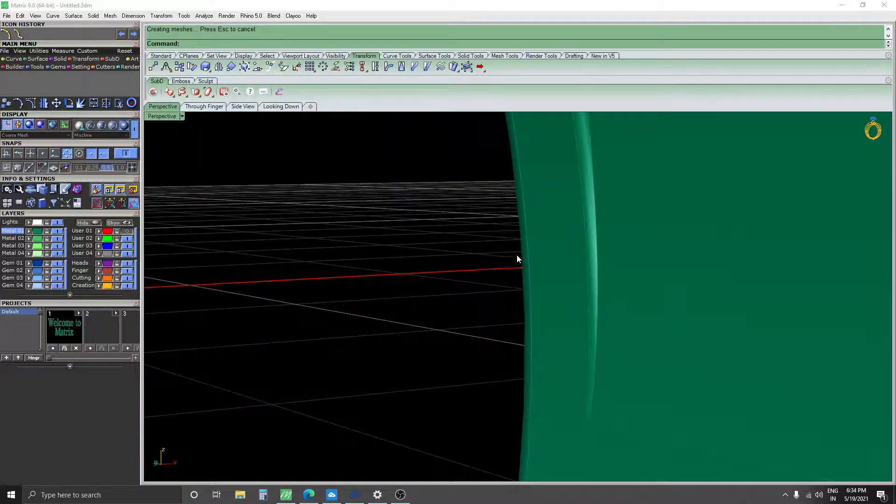
right_click_drag(517, 258, 887, 239)
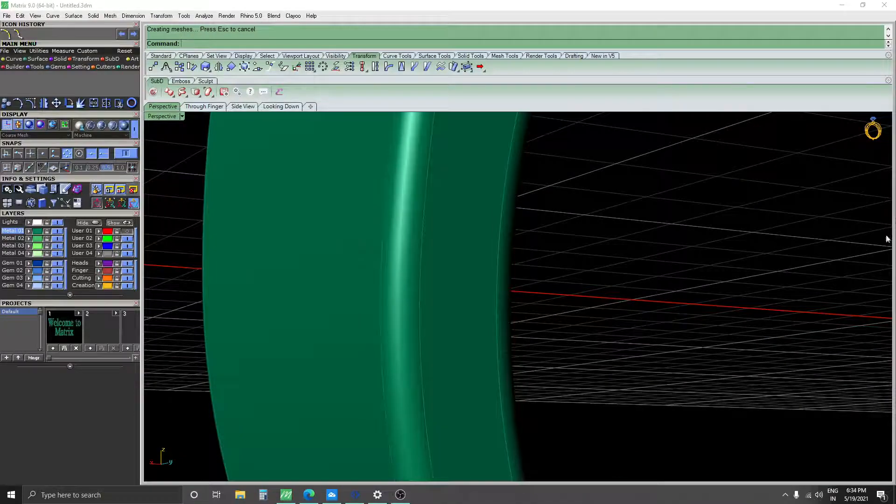
scroll(597, 264, "down", 15)
right_click_drag(632, 260, 495, 210)
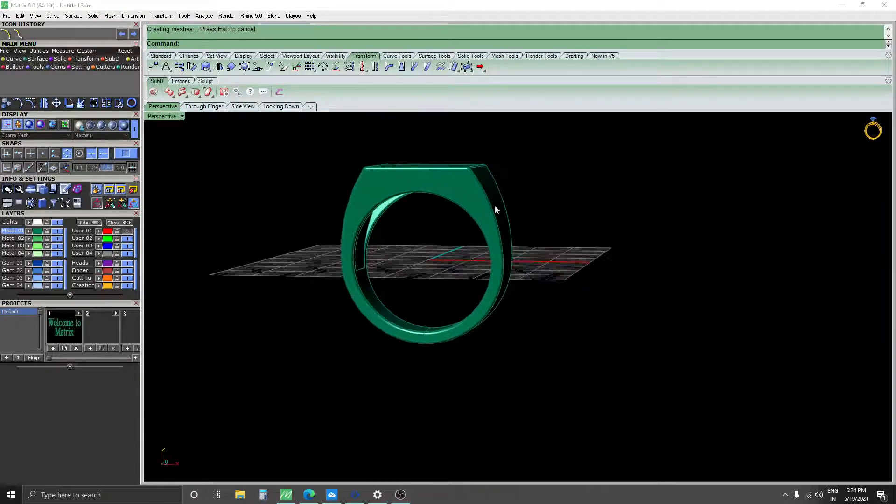
scroll(402, 249, "up", 15)
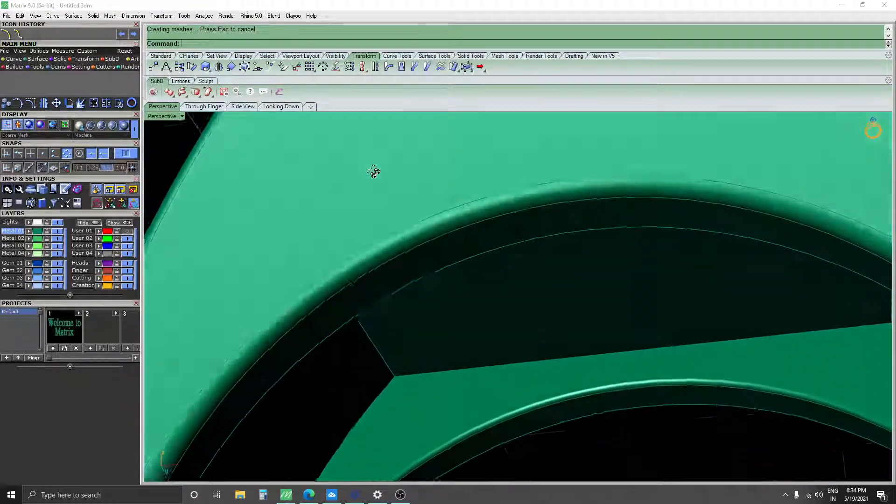
right_click_drag(373, 171, 386, 235)
scroll(376, 208, "down", 14)
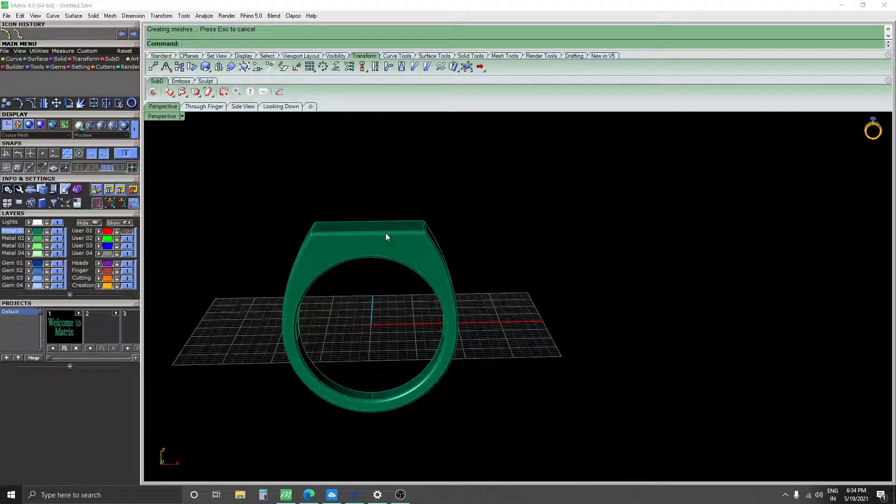
Measure the volume of the ring solid
key("Return")
left_click(374, 229)
key("Return")
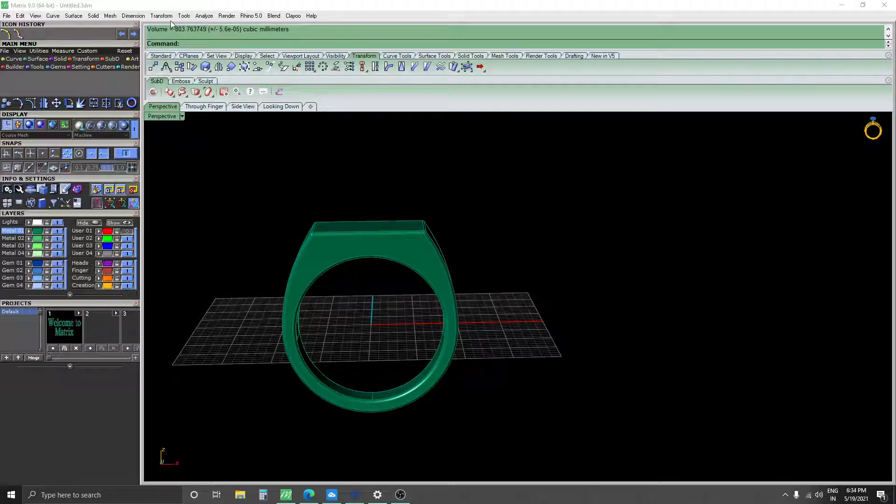
Switch to the desktop, open the Weight Calculator workbook in Excel, and dismiss the Office activation wizard
key("super+d")
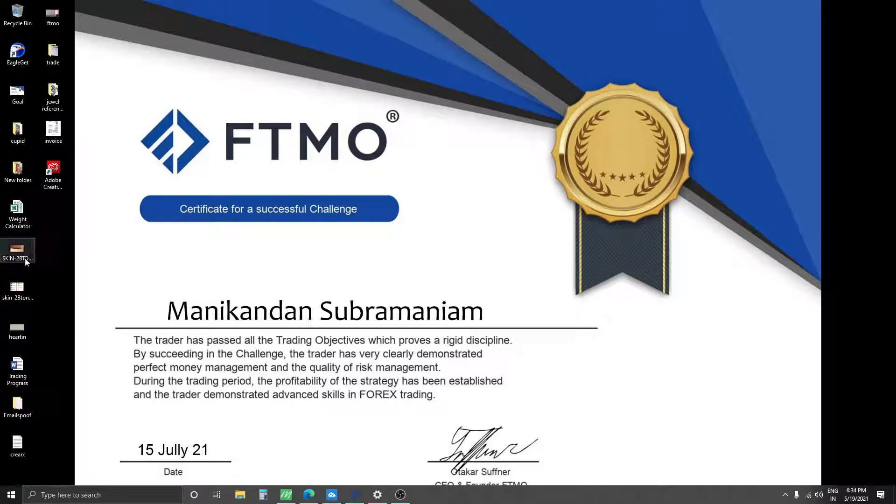
left_click(7, 221)
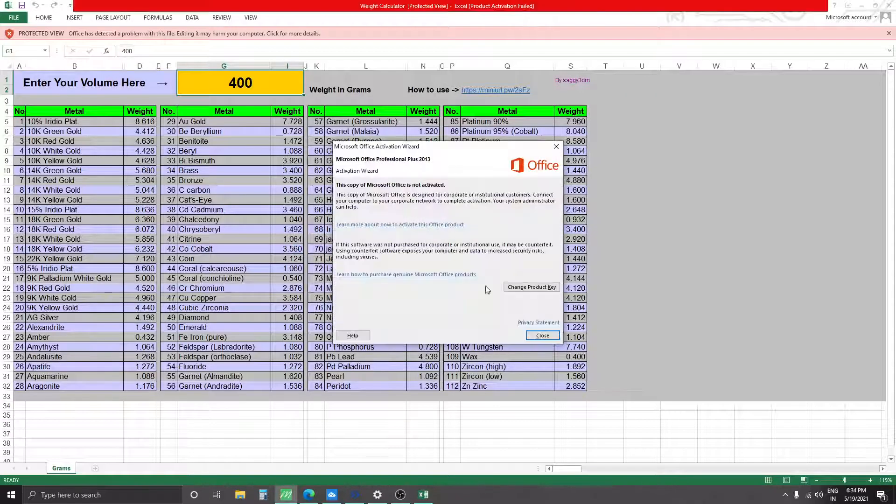
left_click(543, 335)
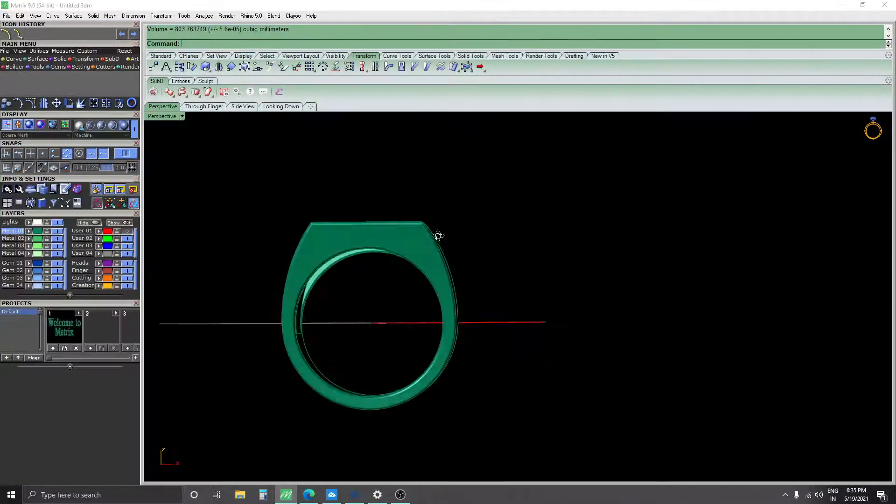
Show the ring's flat top from above in the Looking Down view
right_click_drag(340, 248, 304, 234)
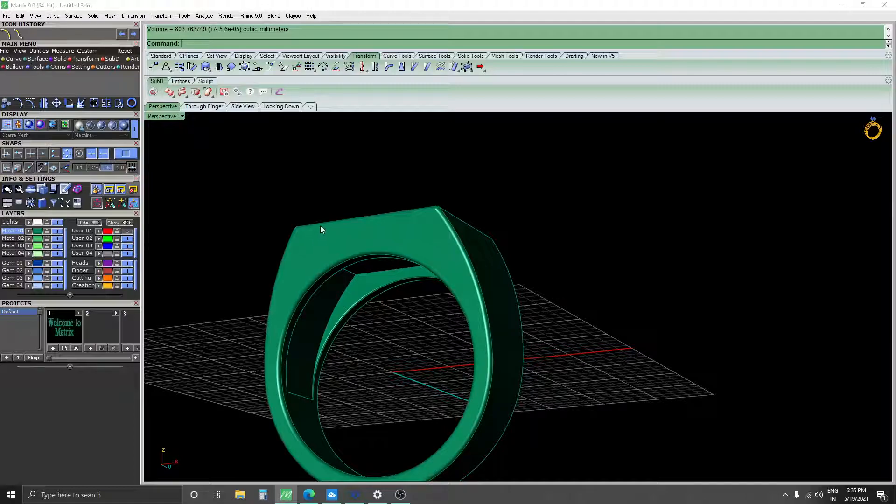
right_click_drag(320, 228, 456, 204)
right_click_drag(484, 282, 394, 310)
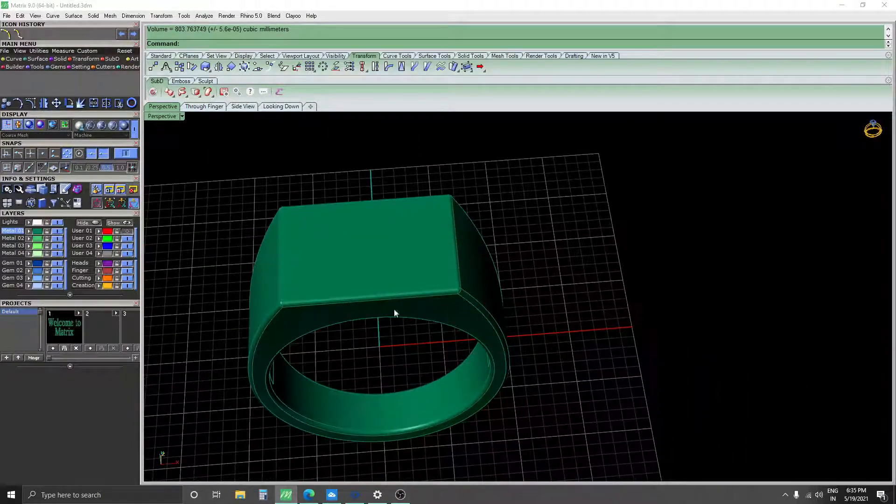
left_click(273, 107)
right_click_drag(425, 224, 397, 290)
scroll(408, 281, "up", 2)
type("InterpCrv")
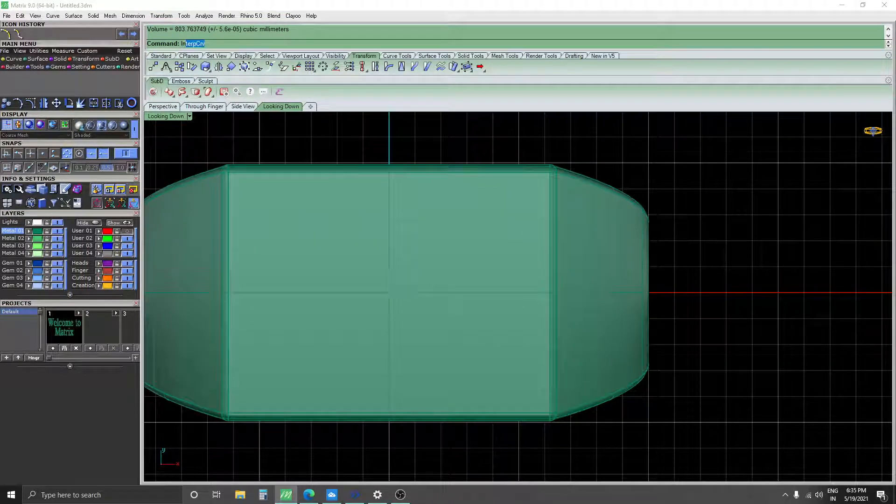
key("Return")
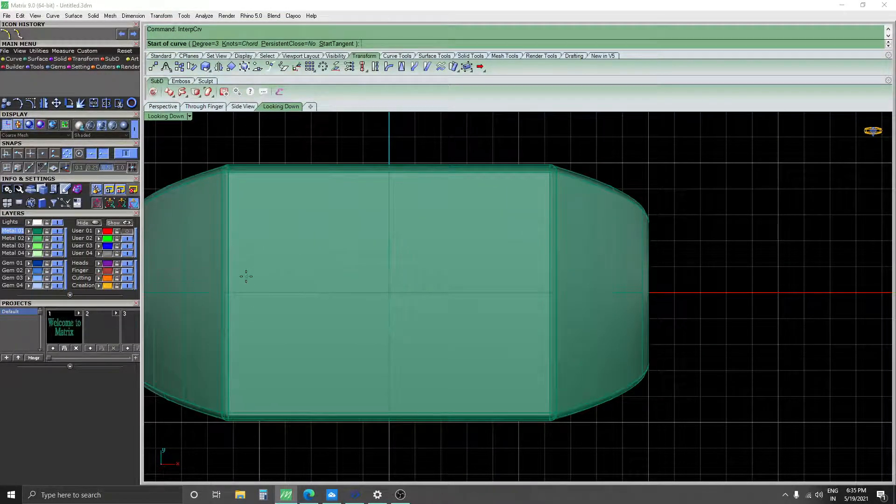
left_click(245, 277)
left_click(273, 248)
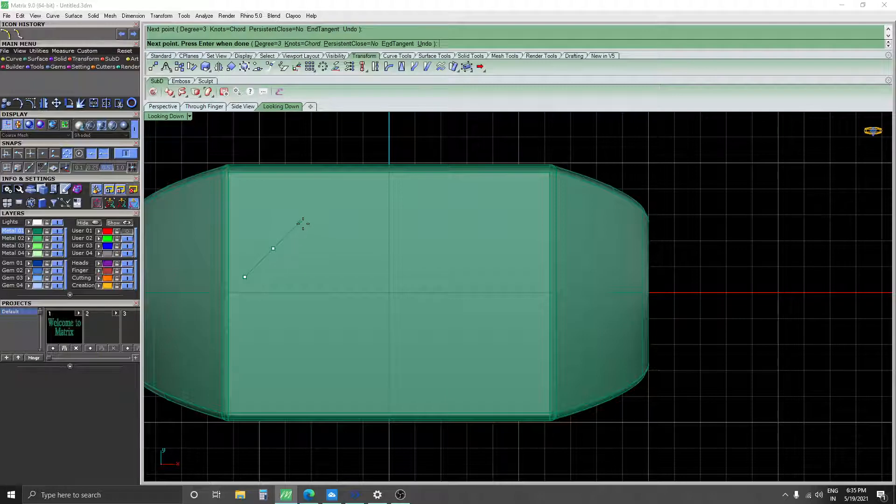
key("Escape")
Draw a closed freeform curve with InterpCrv inside the outline of the ring's flat top, using five points
key("Return")
left_click(253, 265)
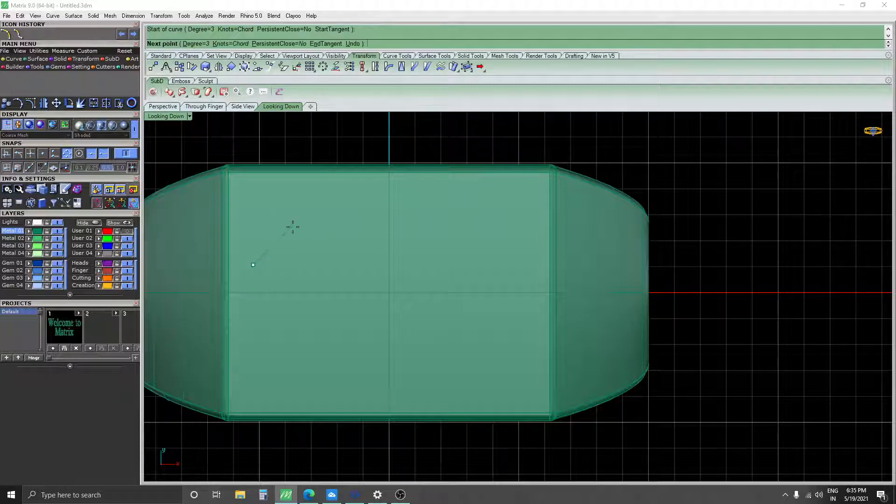
left_click(295, 220)
left_click(352, 222)
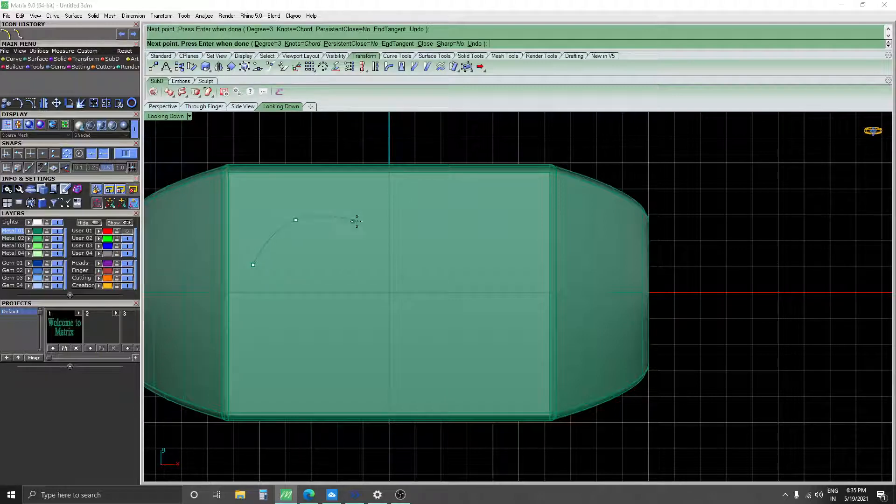
left_click(472, 199)
left_click(534, 276)
left_click(254, 266)
Set the Perspective view to Shaded display mode
left_click(177, 107)
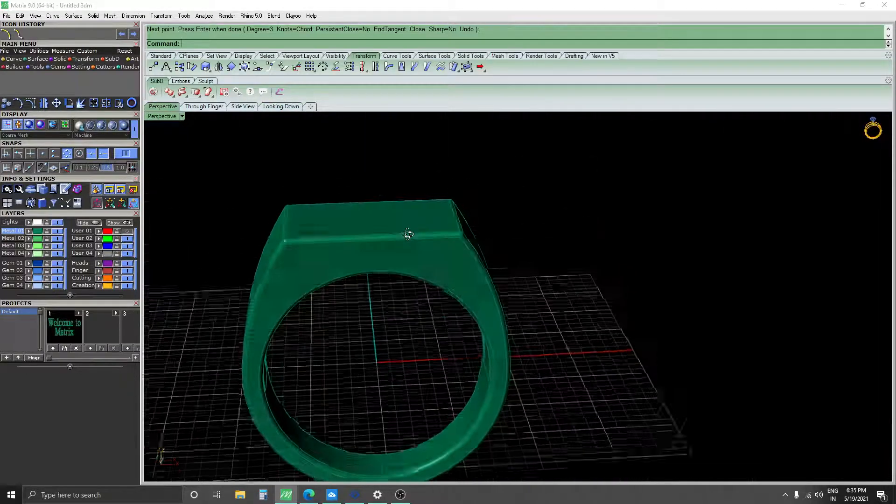
left_click(182, 116)
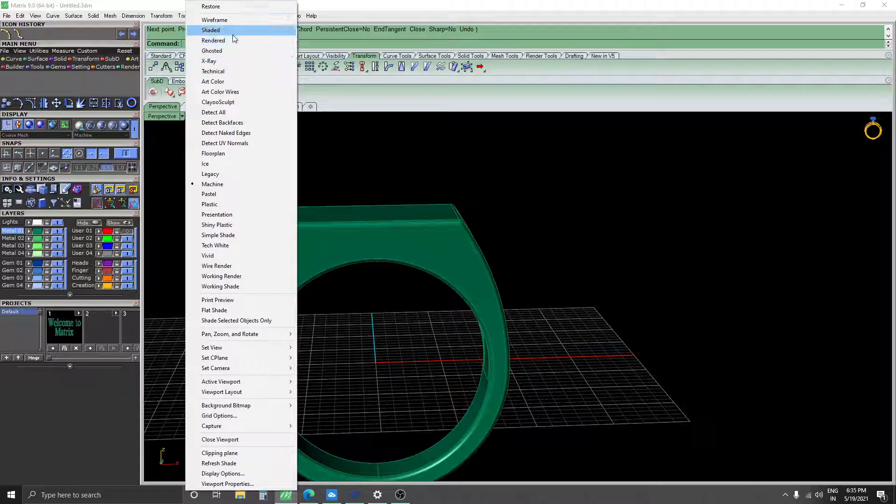
left_click(284, 31)
Move the freeform curve straight up from the grid plane to the level of the ring's flat top
left_click(405, 374)
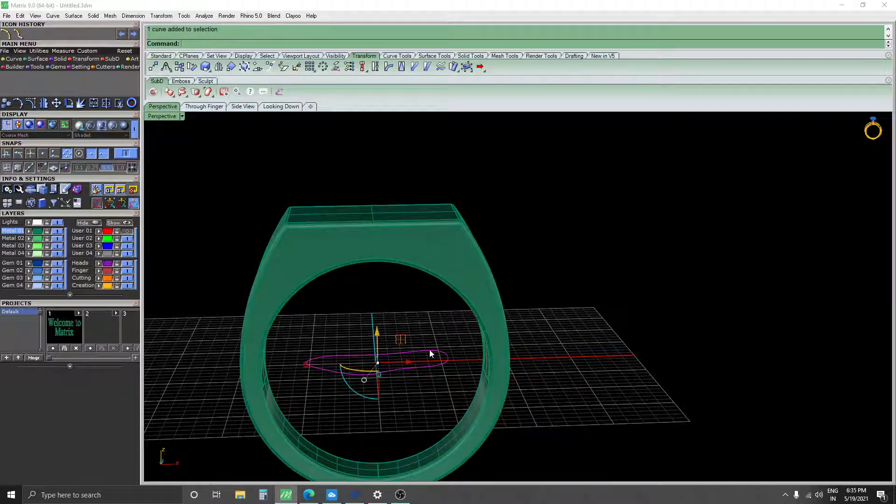
left_click_drag(376, 329, 370, 180)
left_click(391, 172)
right_click_drag(392, 173, 413, 251)
left_click(414, 250)
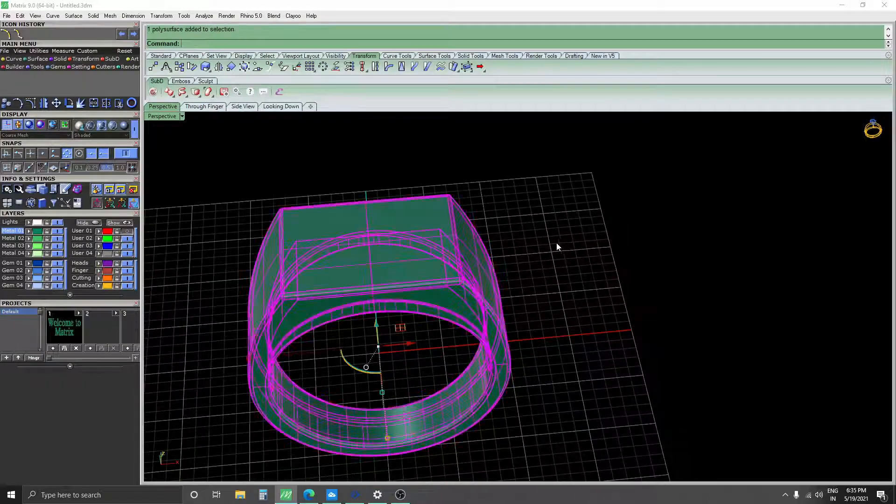
Lower the freeform curve slightly below the flat top's surface, working in the Through Finger view
right_click_drag(556, 243, 463, 241)
left_click(513, 235)
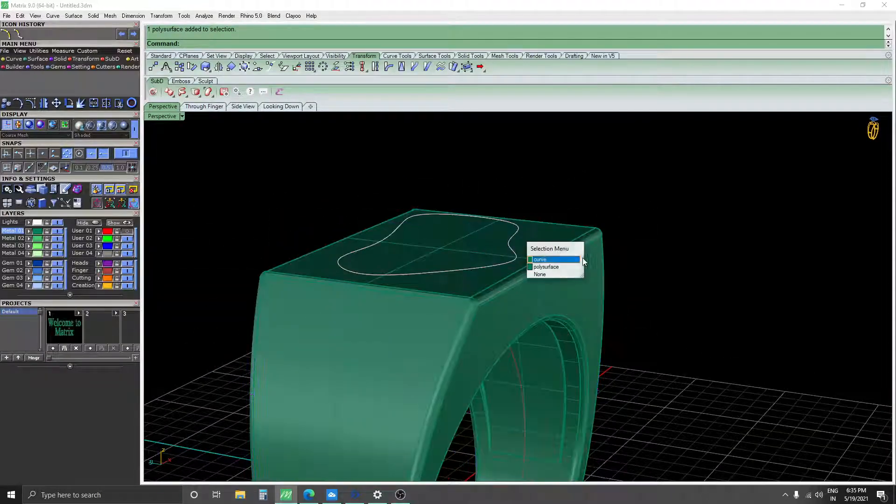
left_click(546, 257)
left_click(204, 107)
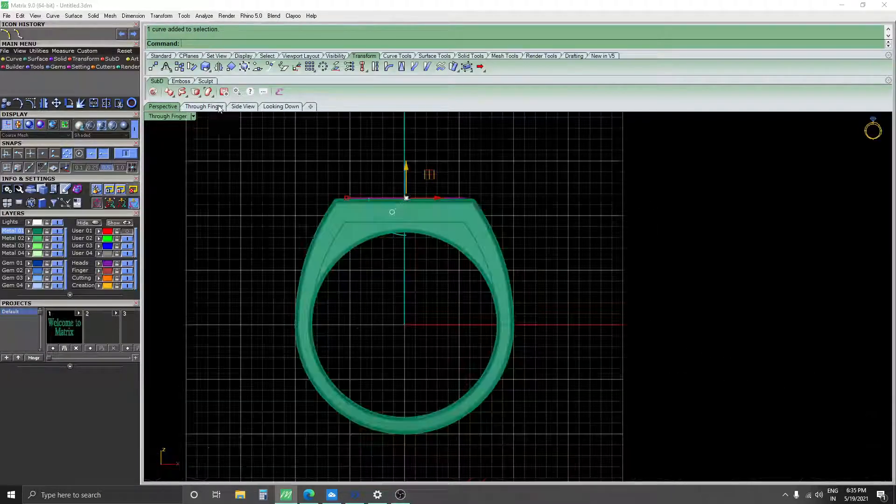
scroll(419, 229, "up", 5)
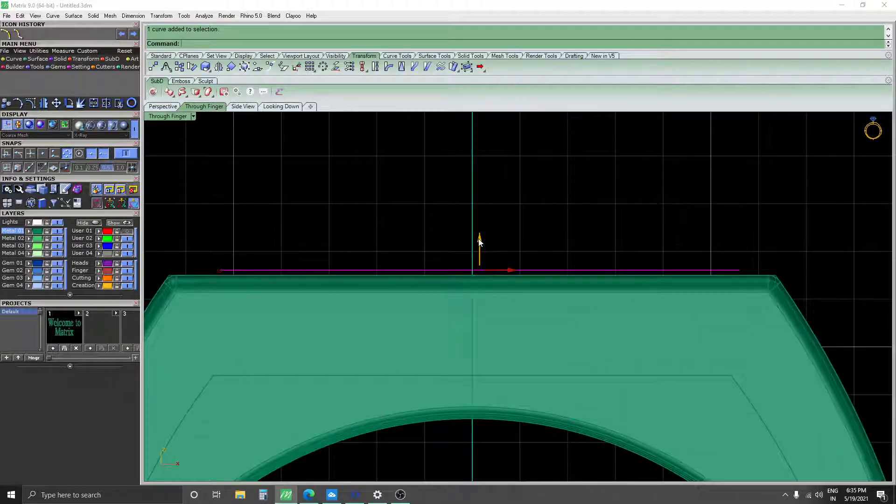
left_click_drag(479, 241, 480, 249)
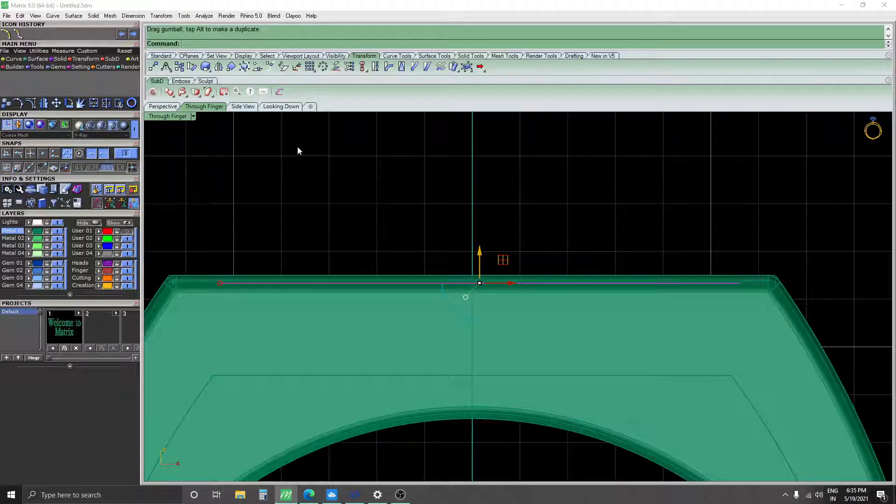
Extrude the freeform curve with ExtrudeCrv into a thin solid on both sides, cutting shallowly through the flat top
type("ExtrudeCrv")
key("Return")
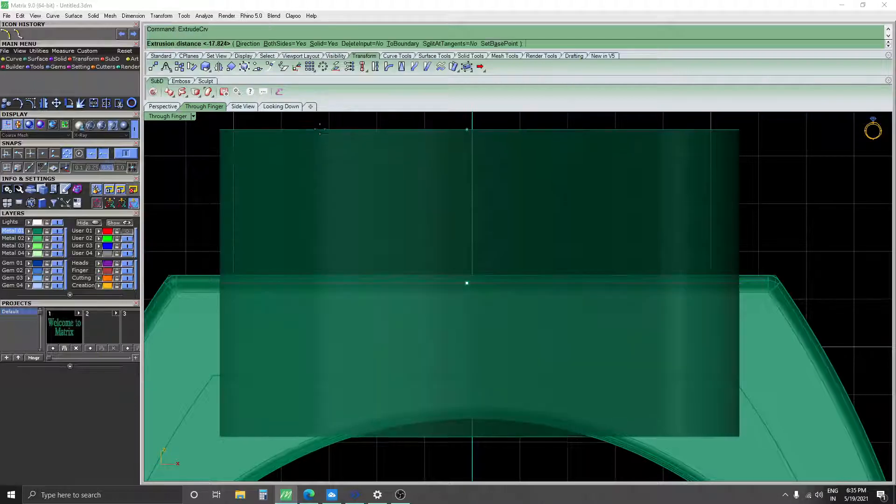
left_click(164, 107)
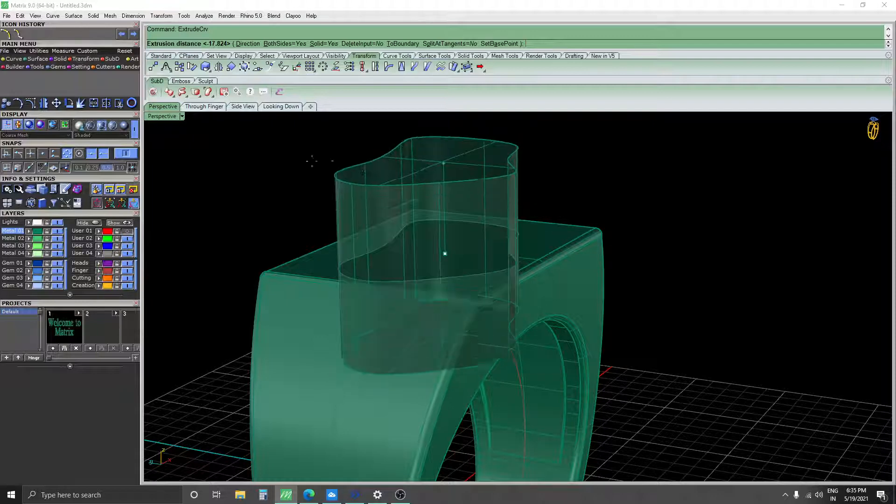
left_click(221, 107)
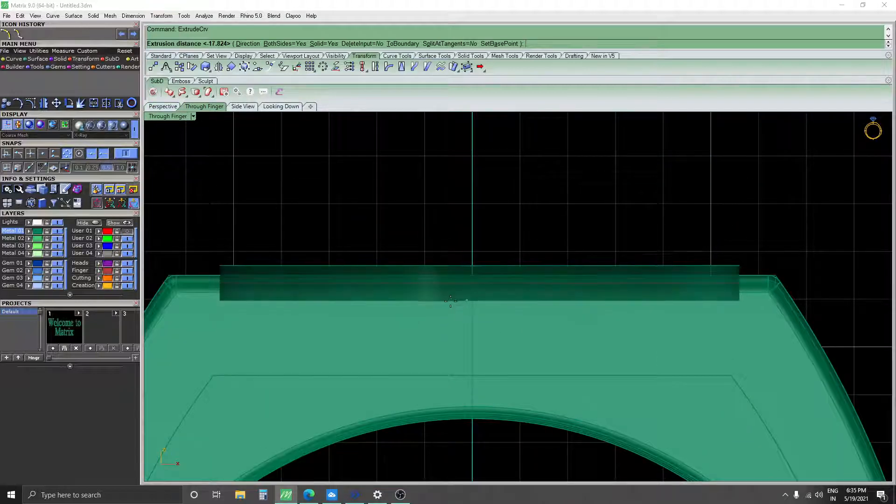
left_click(431, 301)
left_click(175, 112)
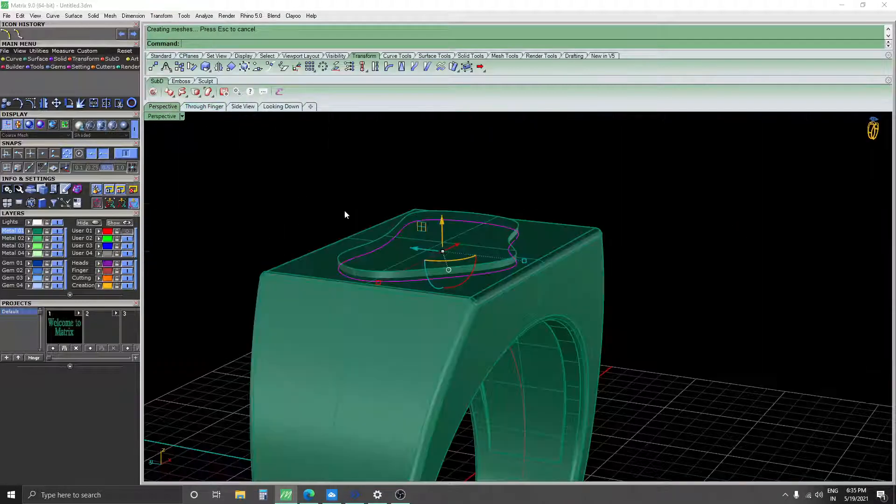
Subtract the freeform extrusion from the ring with BooleanDifference to sink a recess into the flat top
left_click(283, 211)
type("BooleanDifference")
key("Return")
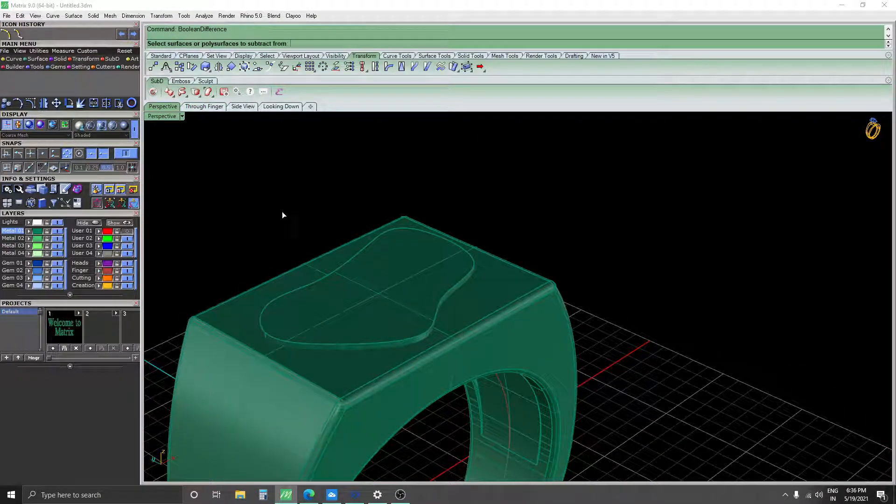
left_click(298, 350)
key("Return")
left_click(302, 310)
key("Return")
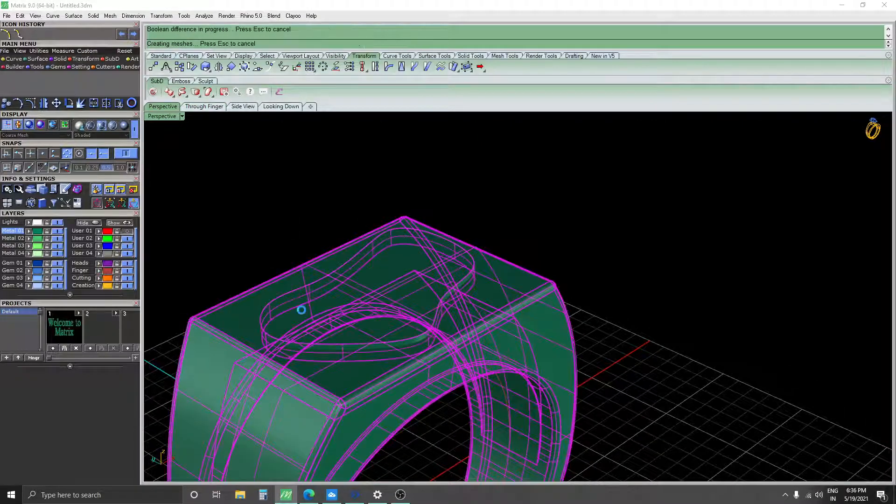
left_click(517, 278)
Fillet the upper and lower edges of the freeform recess with a 0.1 radius using FilletEdge
right_click_drag(404, 224, 348, 251)
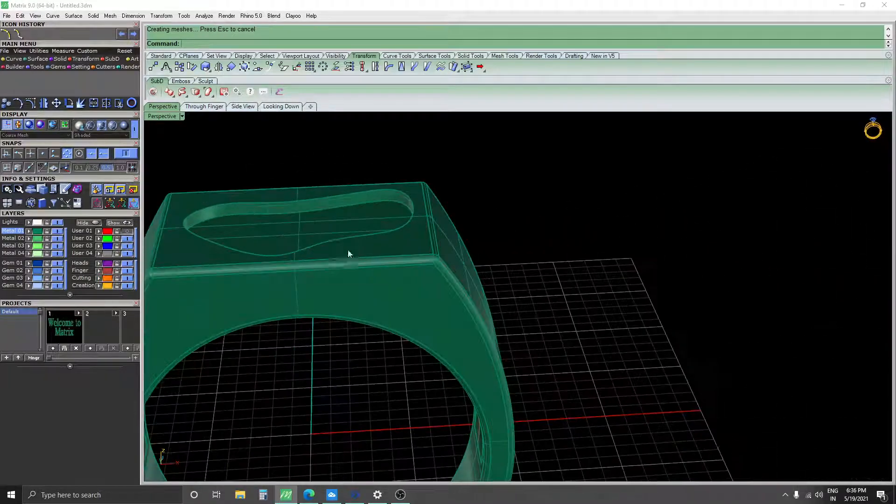
scroll(347, 251, "down", 3)
scroll(316, 248, "up", 2)
type("FilletEdge")
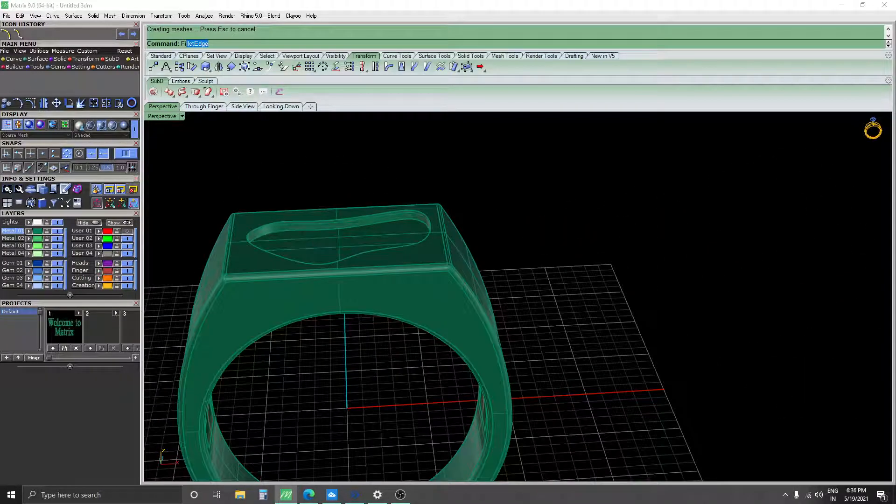
key("Return")
left_click(357, 216)
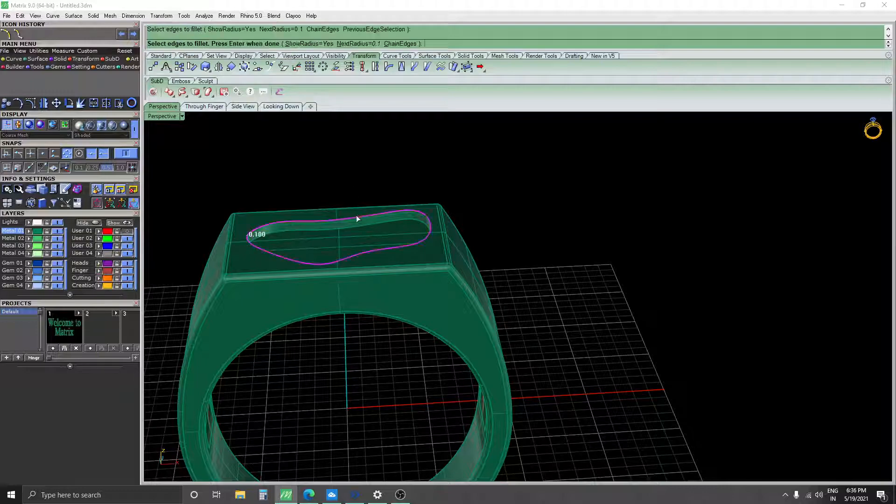
key("Return")
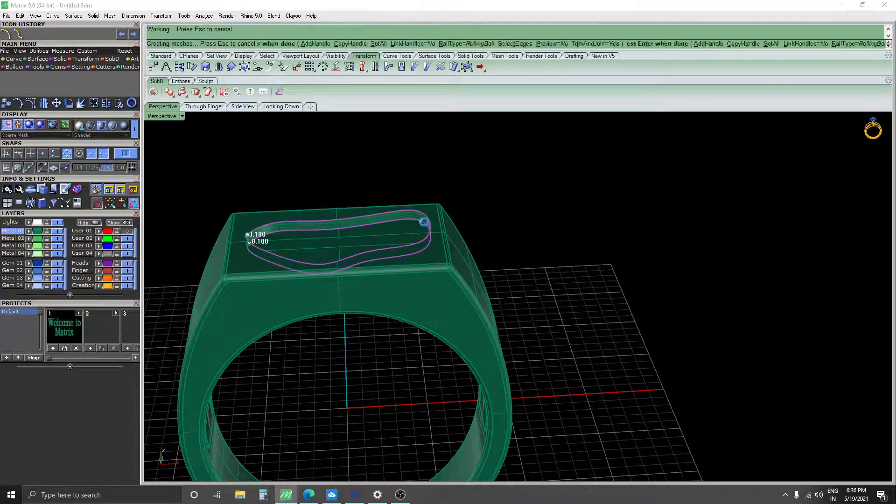
key("Return")
scroll(419, 217, "up", 3)
right_click_drag(420, 220, 394, 209)
scroll(440, 197, "down", 10)
scroll(394, 212, "up", 3)
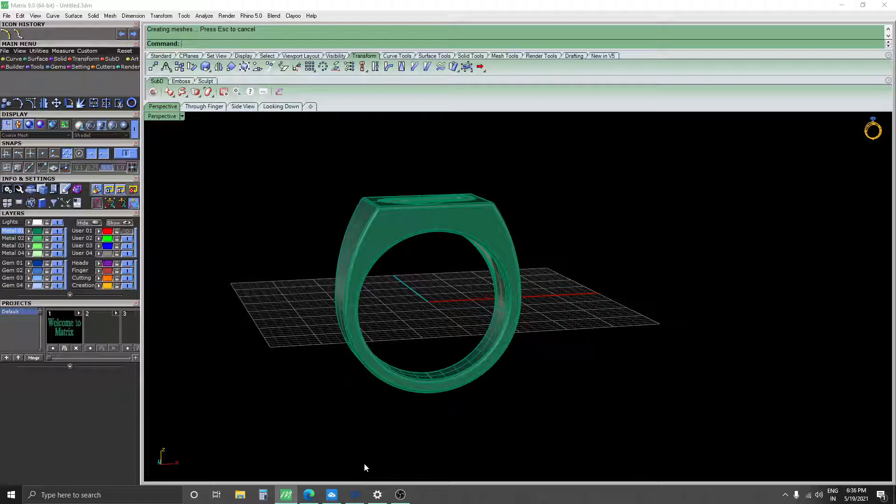
left_click(400, 494)
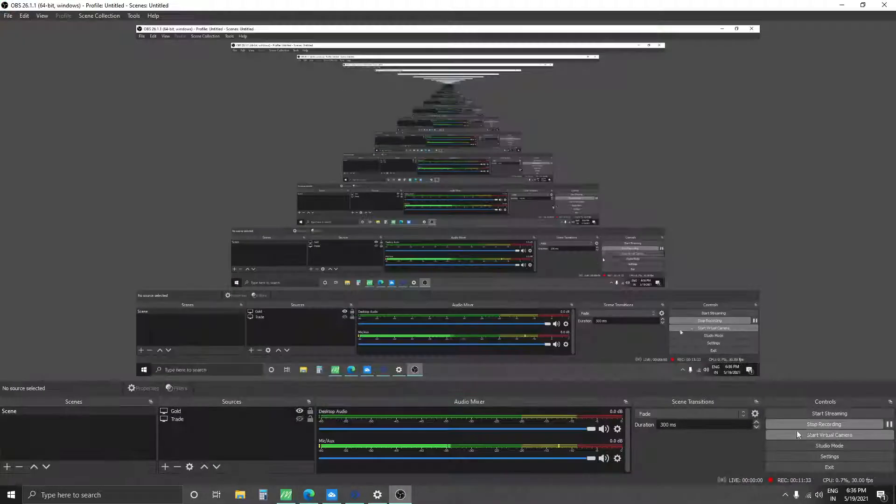